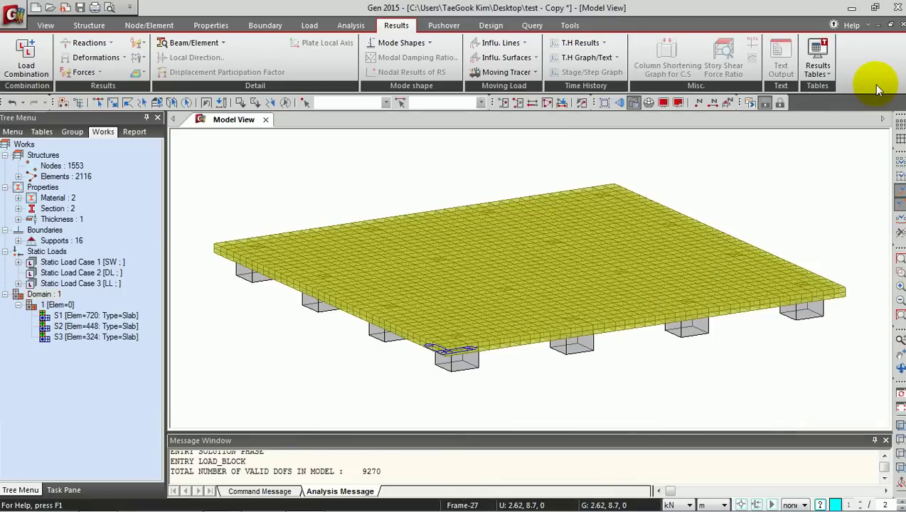
Run the slab analysis and confirm the log reports 2116 elements and 9270 DOFs solved
left_click(748, 105)
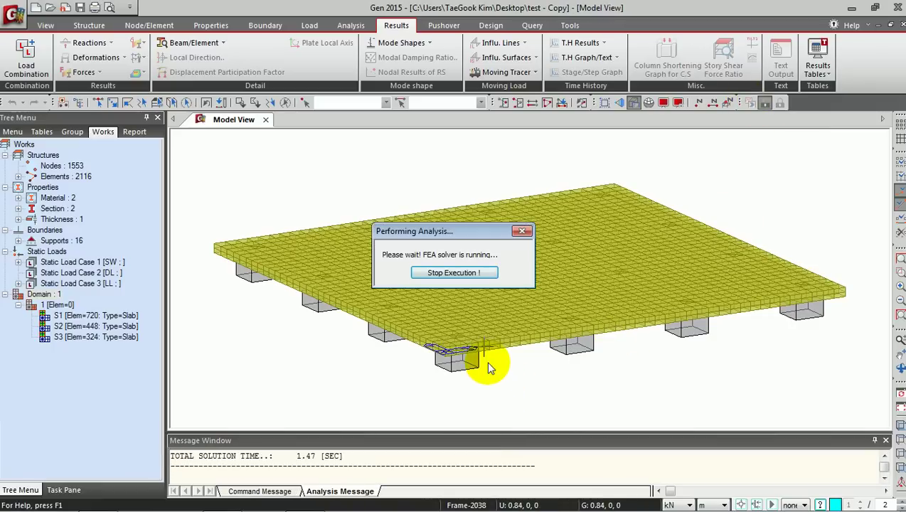
left_click_drag(502, 432, 498, 361)
left_click(313, 382)
scroll(314, 384, "up", 8)
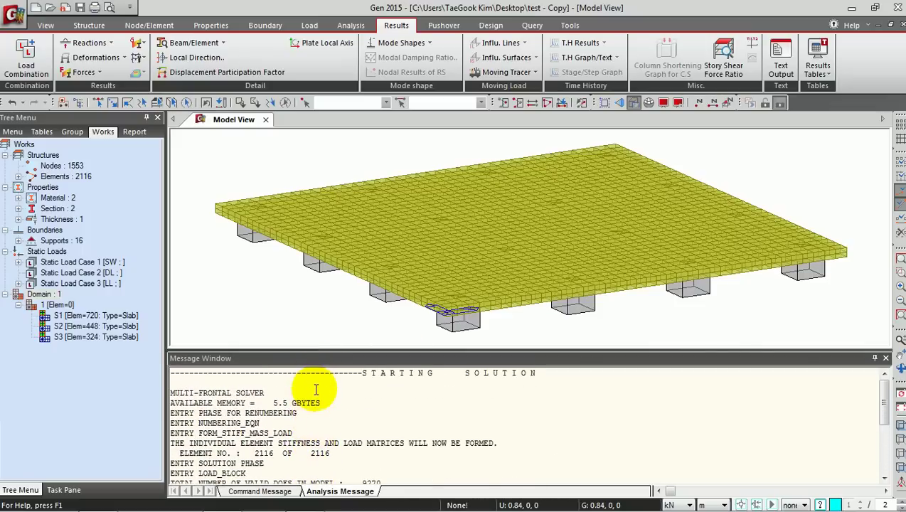
scroll(323, 398, "down", 4)
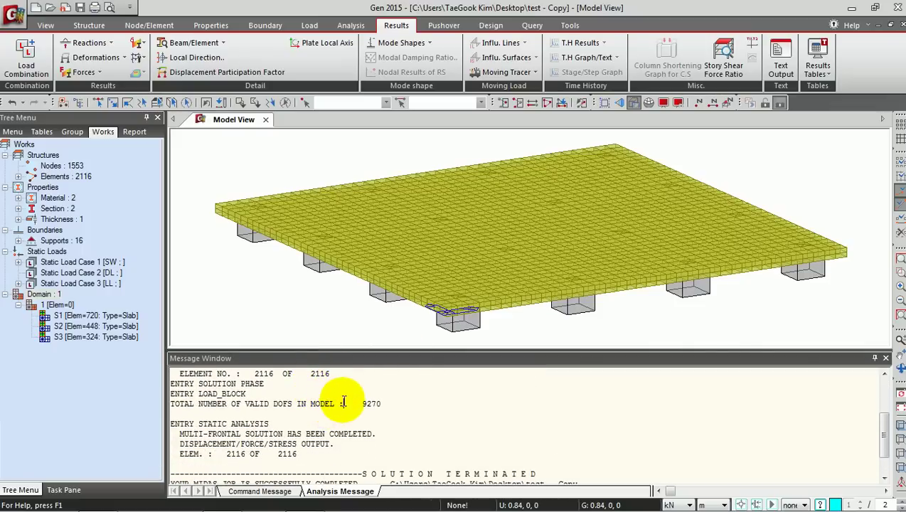
left_click(344, 403)
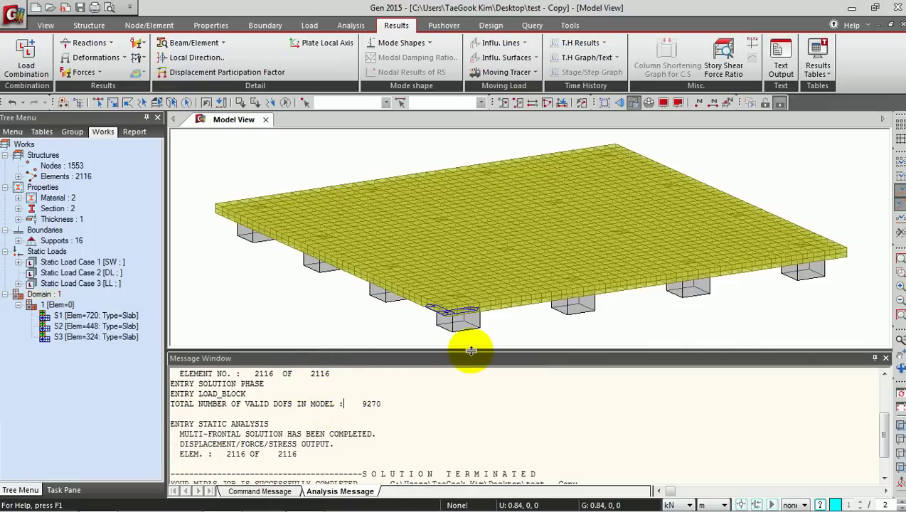
left_click_drag(471, 351, 469, 450)
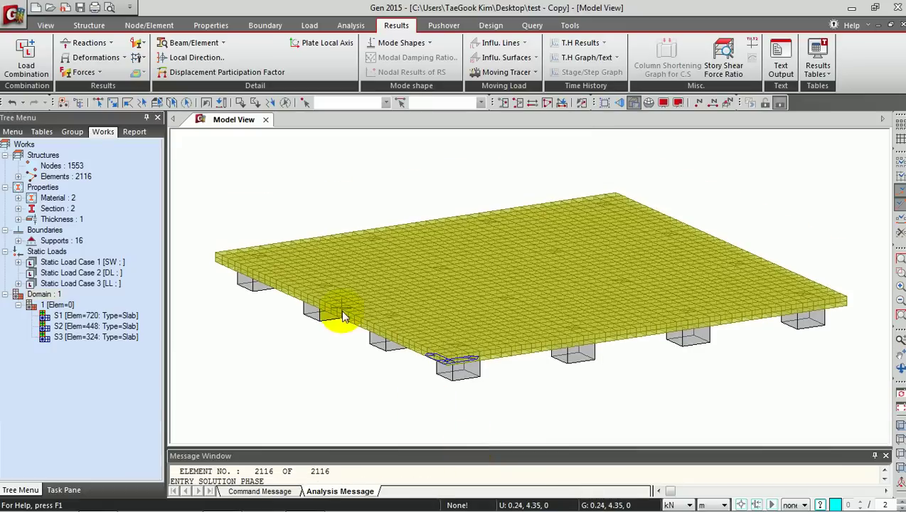
mouse_move(310, 242)
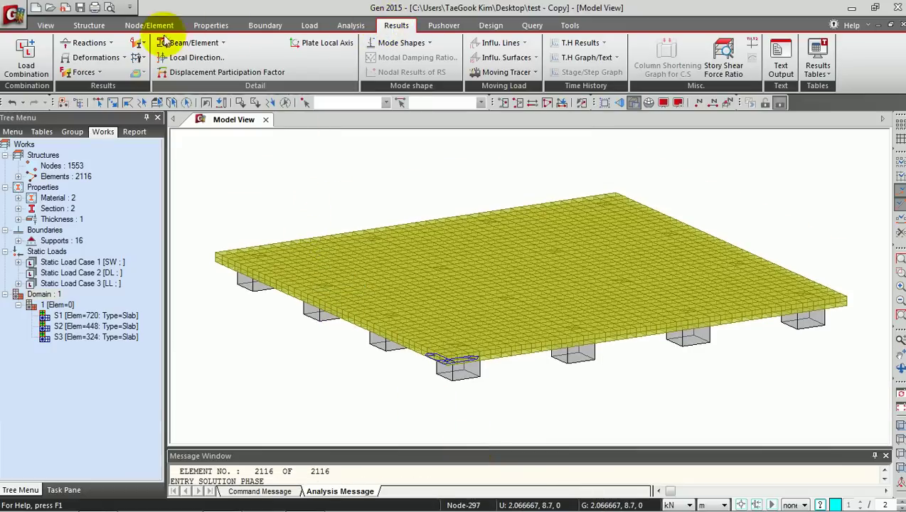
Auto-generate concrete design combinations cLCB1–cLCB4 to Eurocode2:04 with the Singapore national annex
left_click(27, 63)
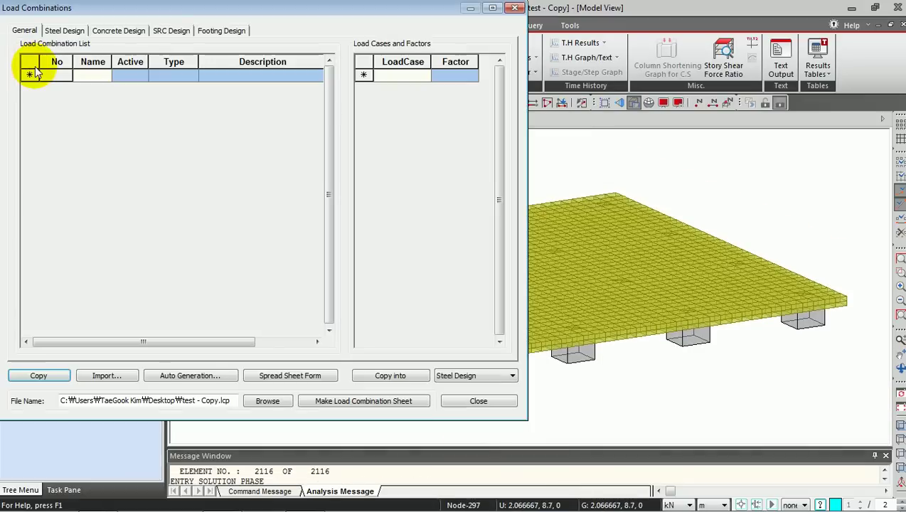
left_click(119, 31)
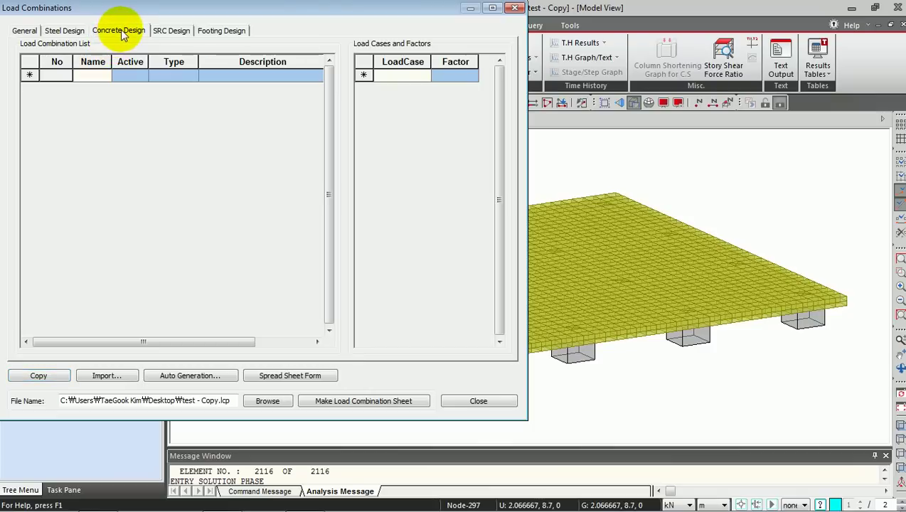
left_click(190, 375)
left_click_drag(265, 26, 394, 27)
left_click(417, 118)
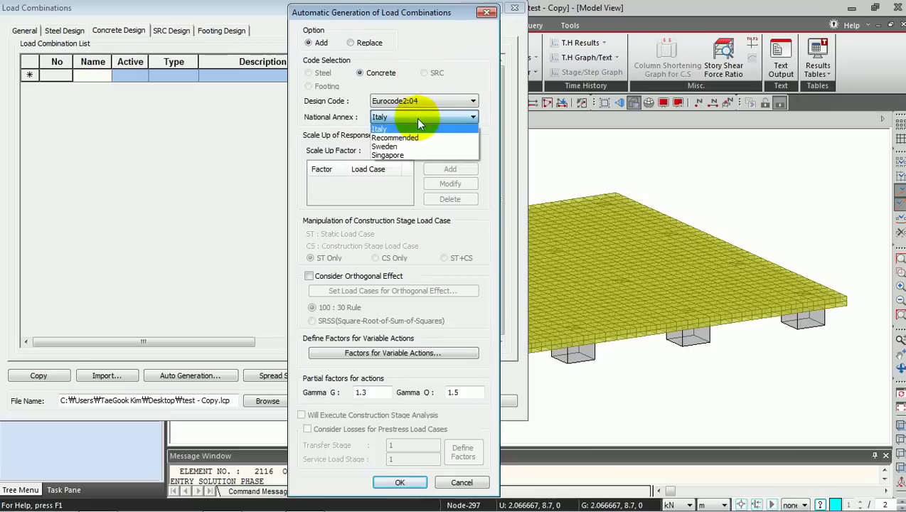
left_click(411, 155)
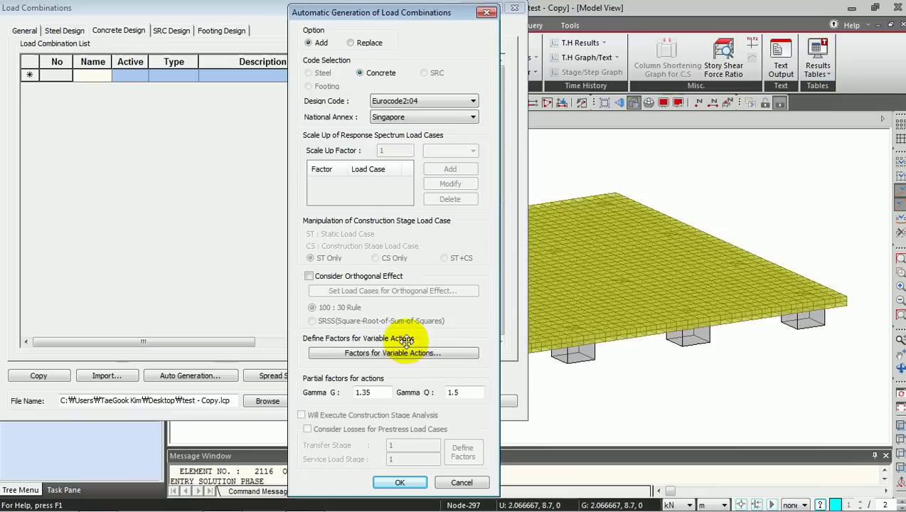
left_click(400, 483)
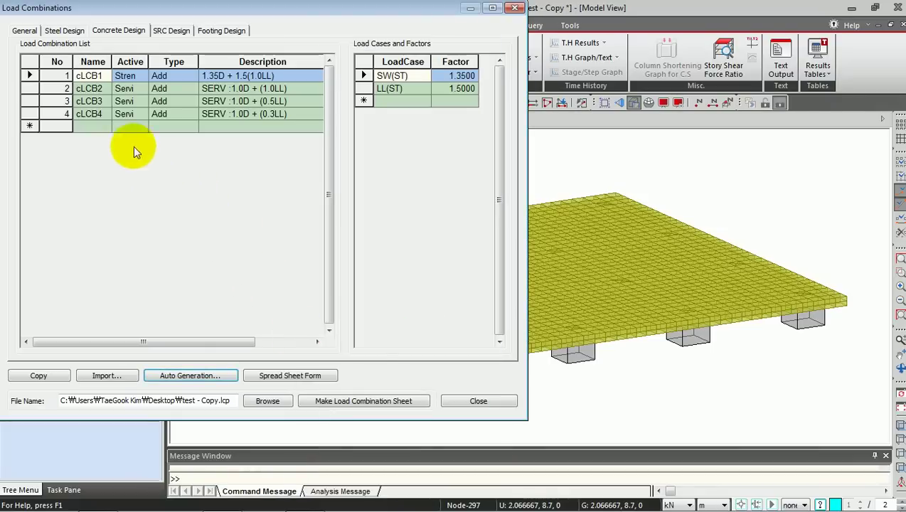
Add a new load combination named '1.0D+1.0L' with Active set to Serviceability
left_click_drag(26, 75, 32, 112)
left_click(208, 127)
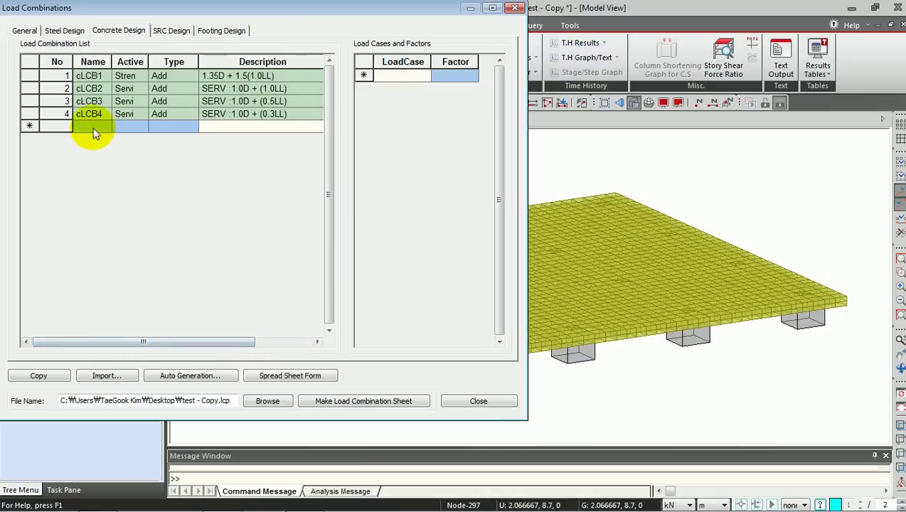
left_click(92, 127)
type("1.0D")
type("+")
type("1.0L")
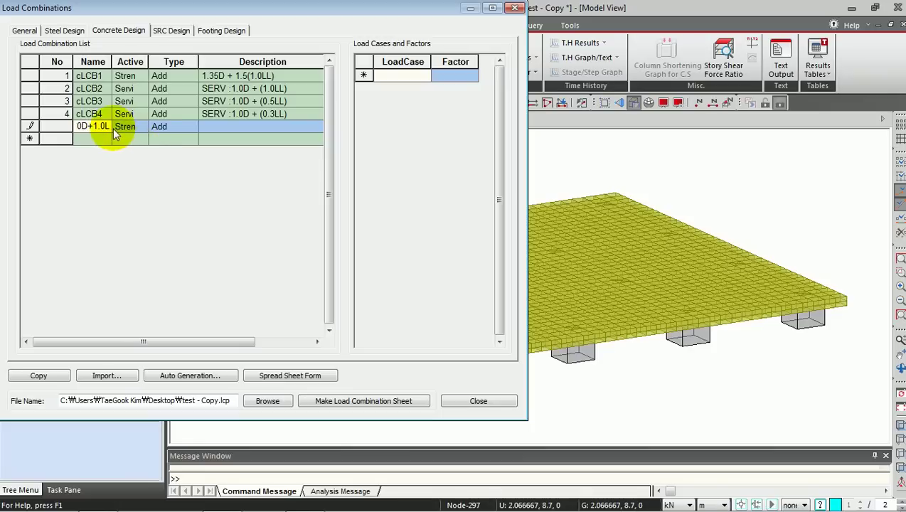
left_click(141, 127)
left_click(142, 126)
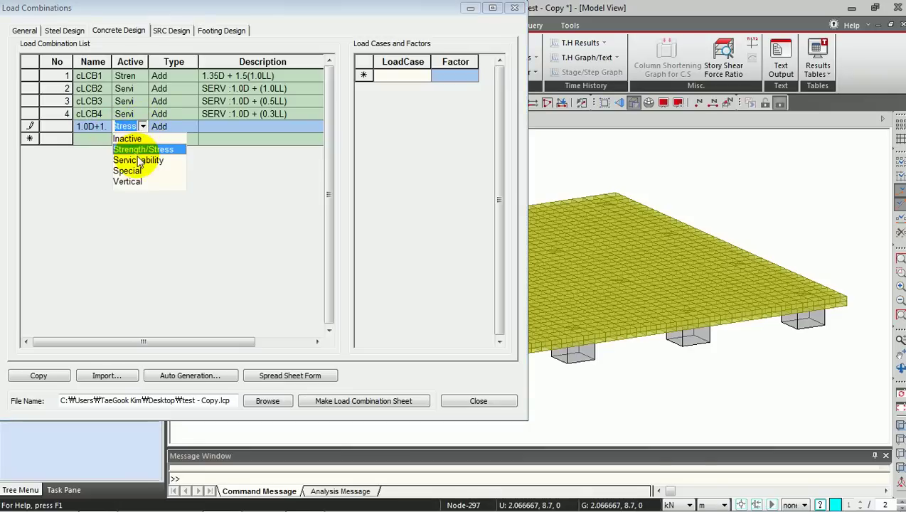
left_click(140, 161)
Give combination 5 DL(ST) and LL(ST) at factor 1.0, then close the combinations list
left_click(256, 125)
left_click(424, 77)
left_click(424, 76)
left_click(398, 98)
left_click(422, 88)
left_click(393, 122)
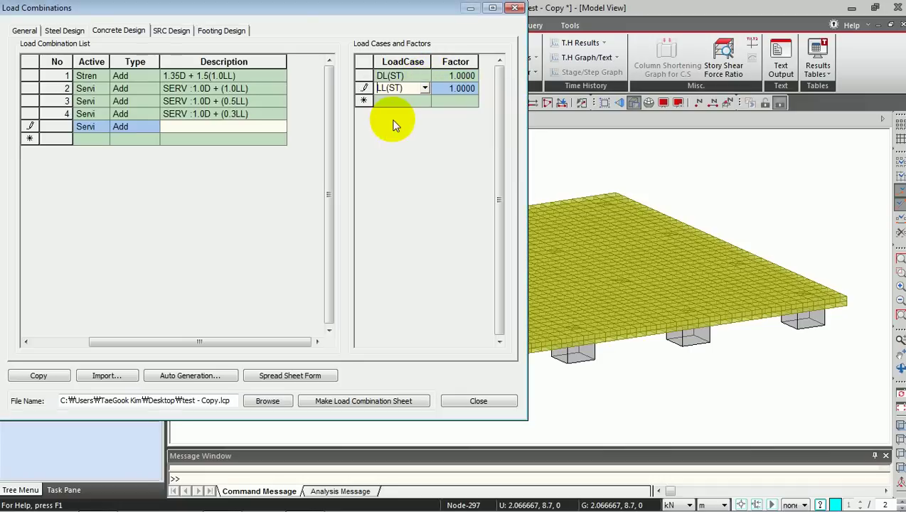
left_click(221, 136)
left_click_drag(227, 348, 171, 347)
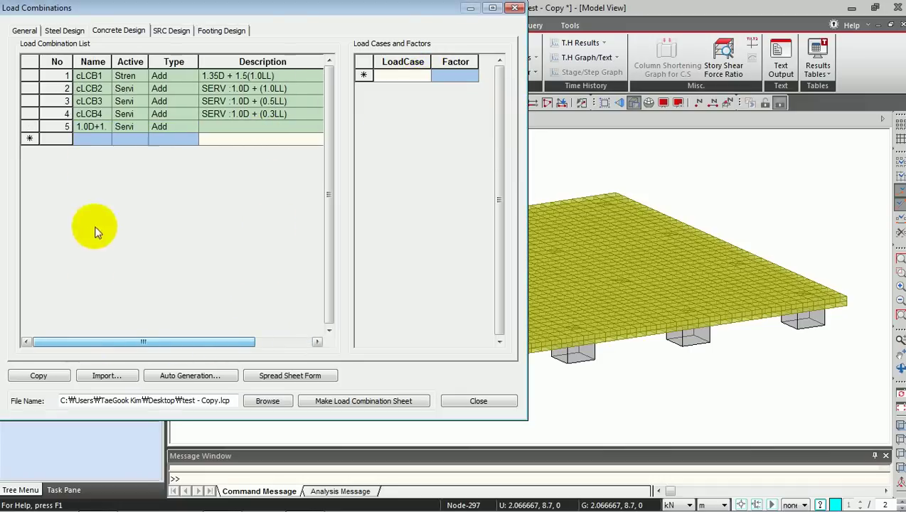
left_click(95, 128)
left_click(492, 401)
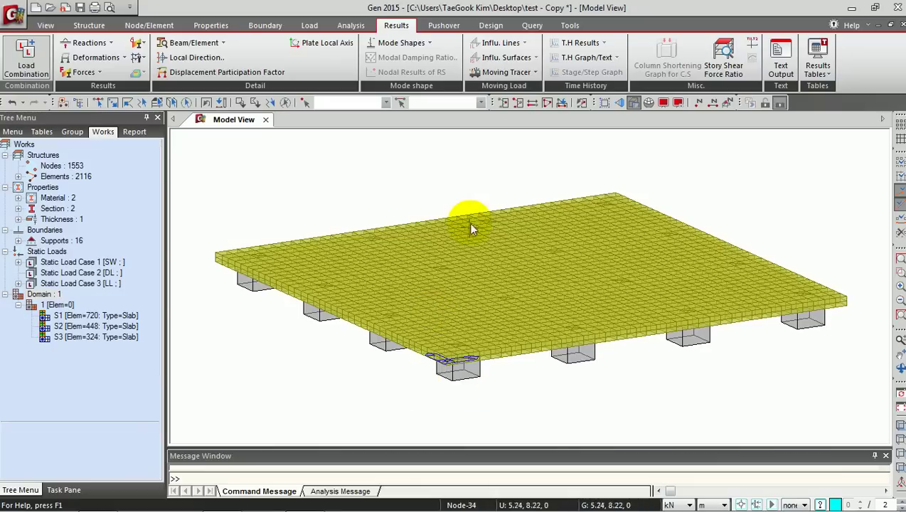
Show the Plate Forces/Moments results settings for load combination cLCB1
left_click(95, 71)
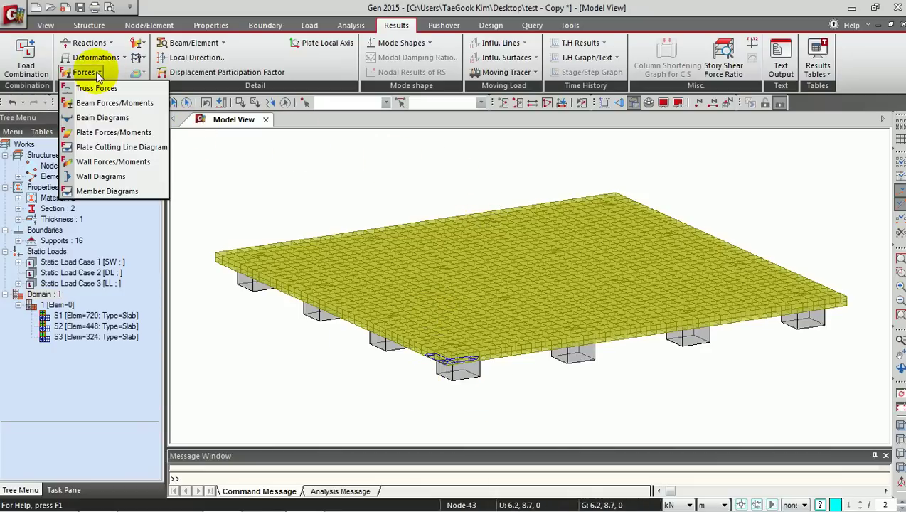
left_click(114, 132)
left_click(98, 187)
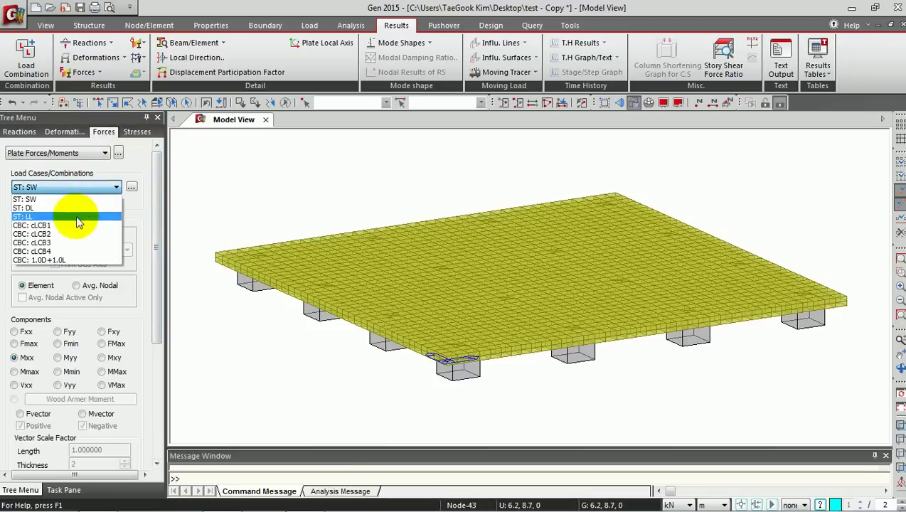
left_click(75, 223)
left_click_drag(158, 199, 146, 324)
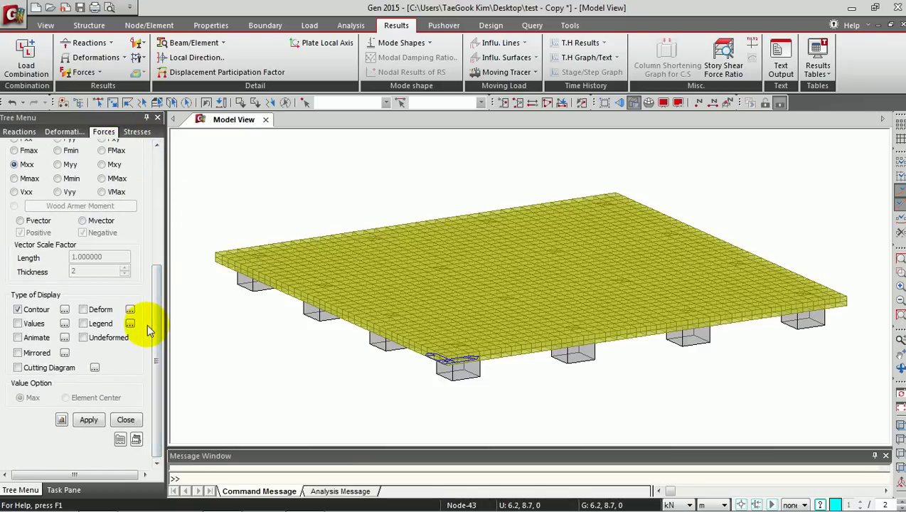
scroll(157, 293, "up", 4)
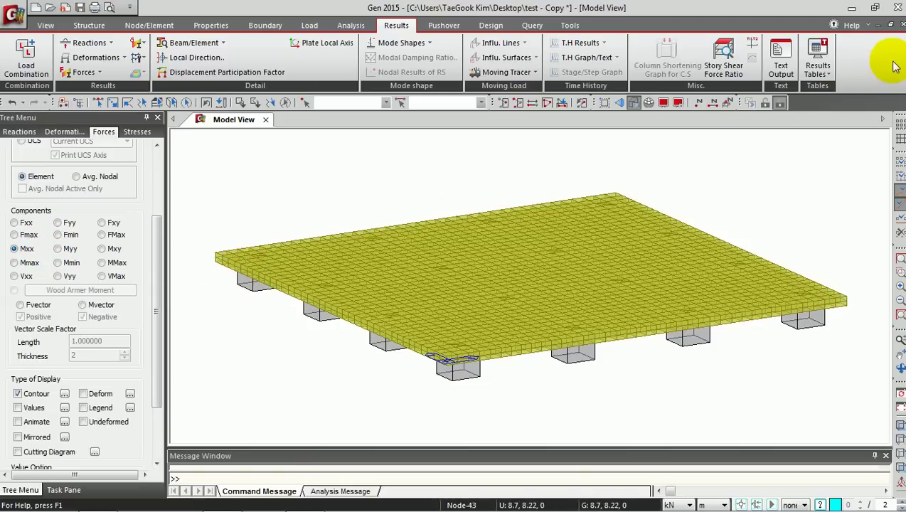
Open the midas Gen online manual from Help, dismissing the license registration window
left_click(867, 26)
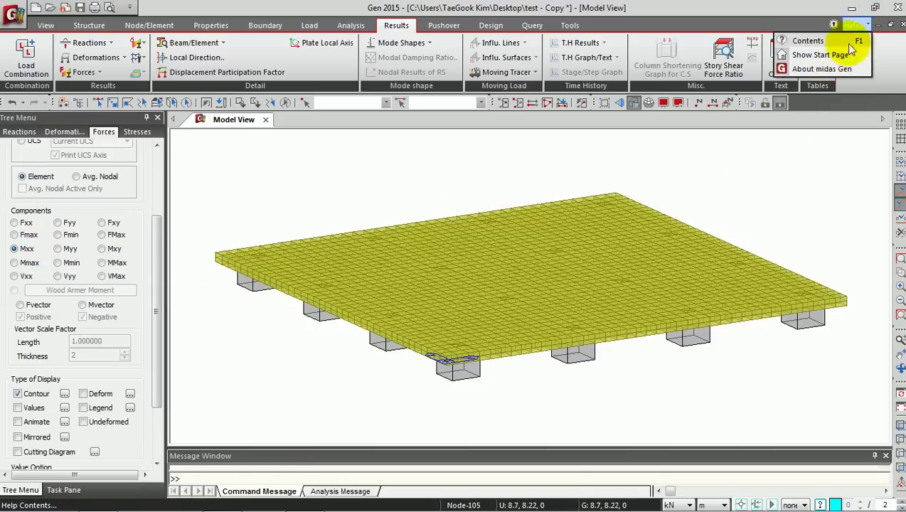
left_click(833, 25)
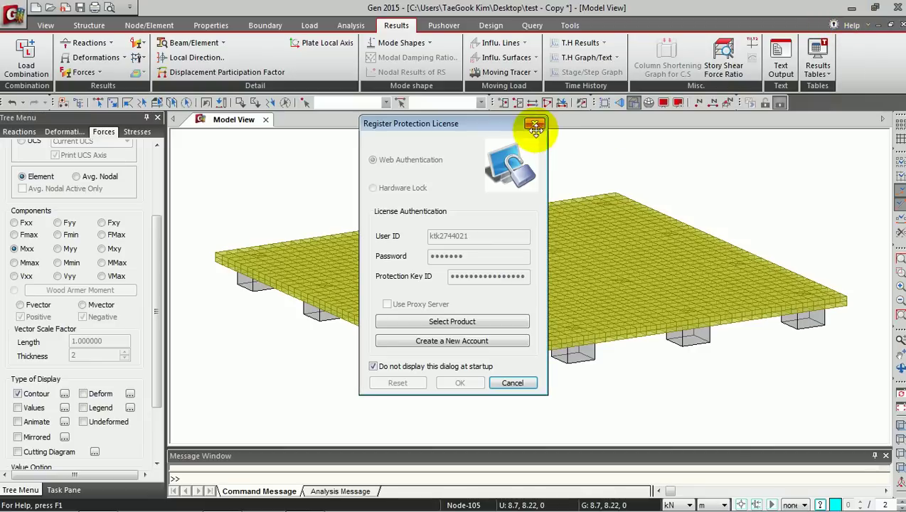
left_click(532, 127)
left_click(863, 27)
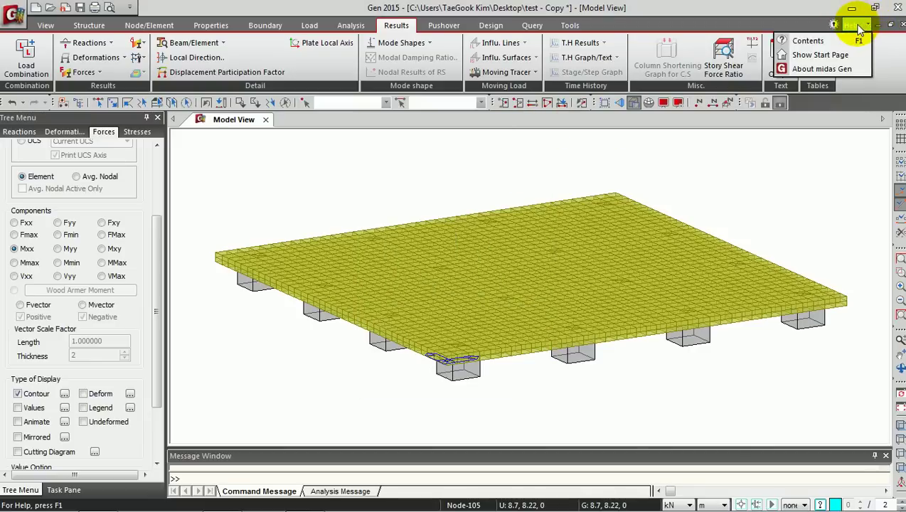
left_click(861, 29)
left_click(861, 28)
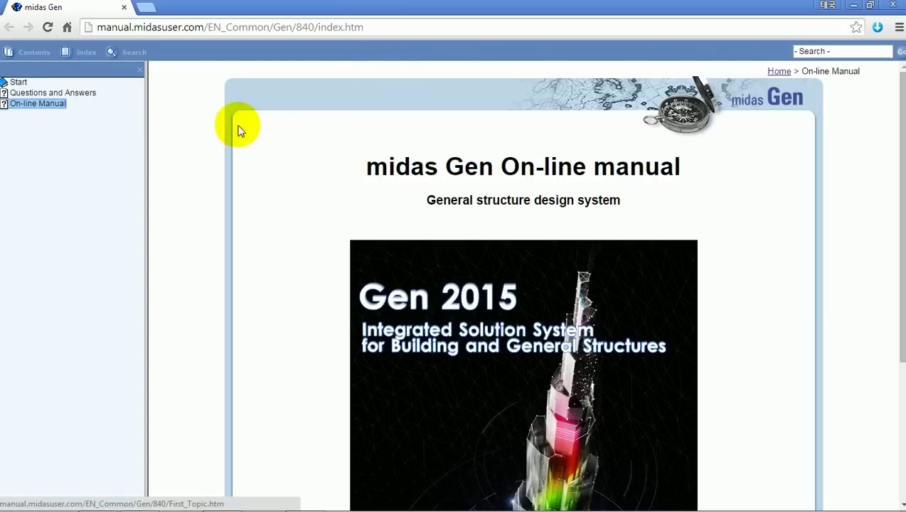
Navigate the manual contents to the Results > Forces > Plate Forces/Moments page
left_click(18, 83)
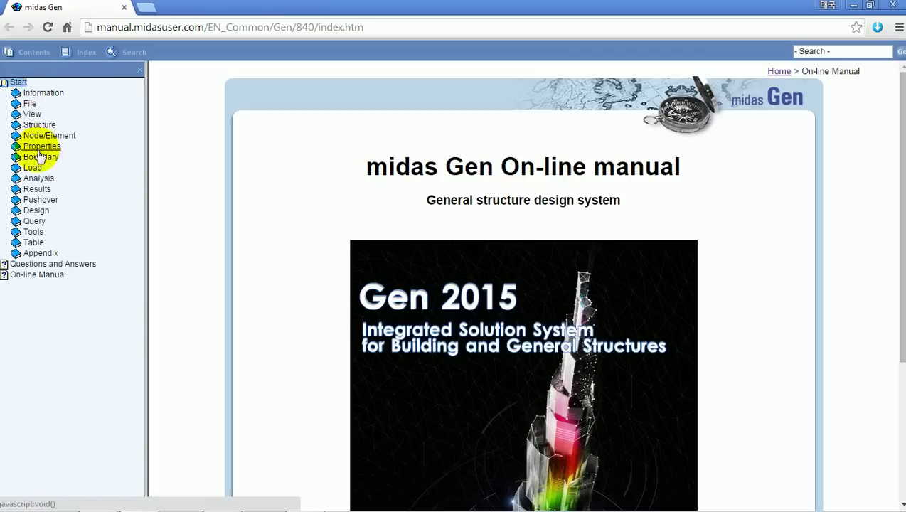
left_click(37, 189)
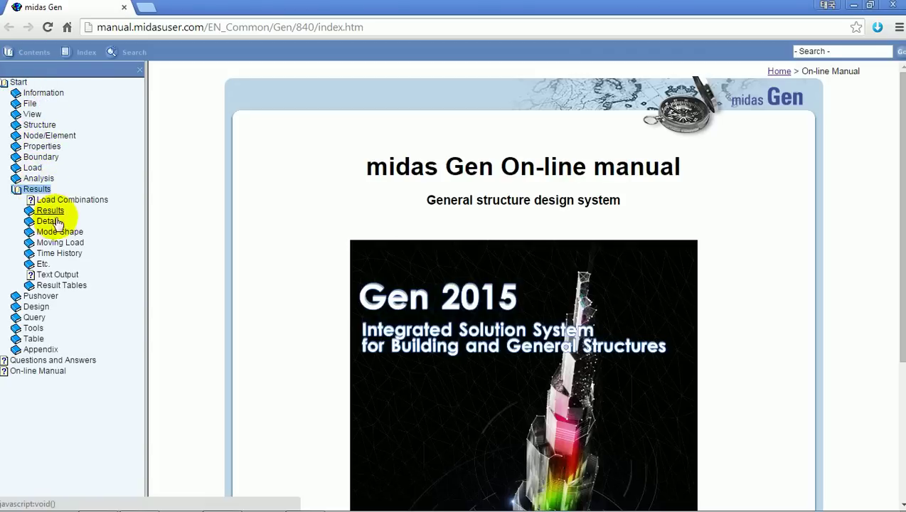
left_click(52, 211)
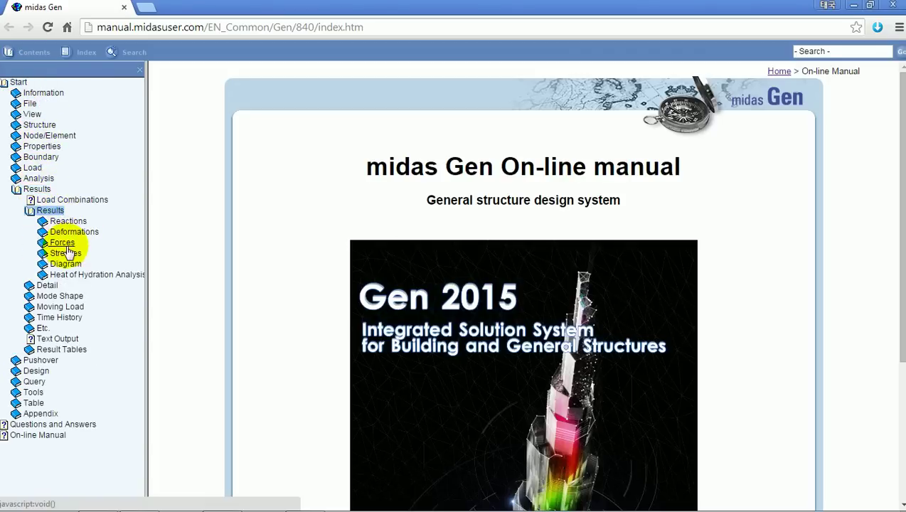
left_click(62, 242)
left_click(89, 285)
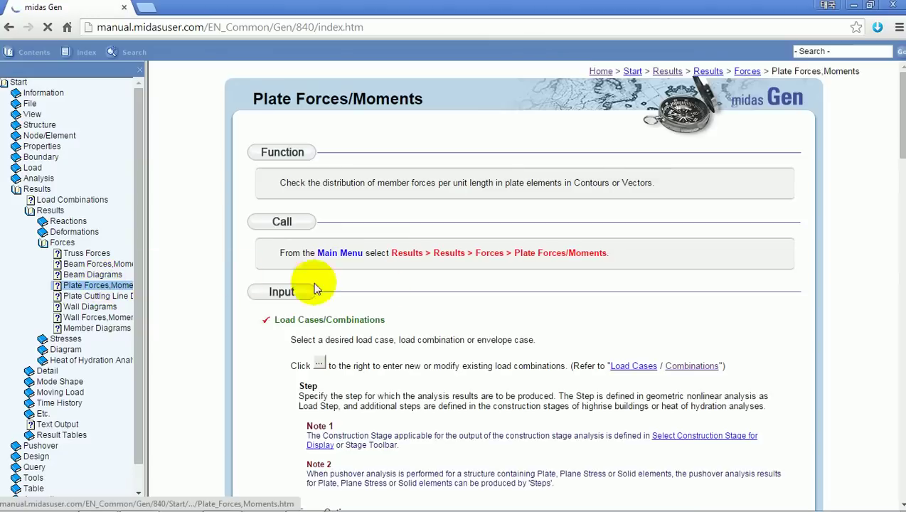
Read the Mxx component definition on that page, then switch back to midas Gen
scroll(458, 298, "down", 10)
scroll(452, 293, "up", 2)
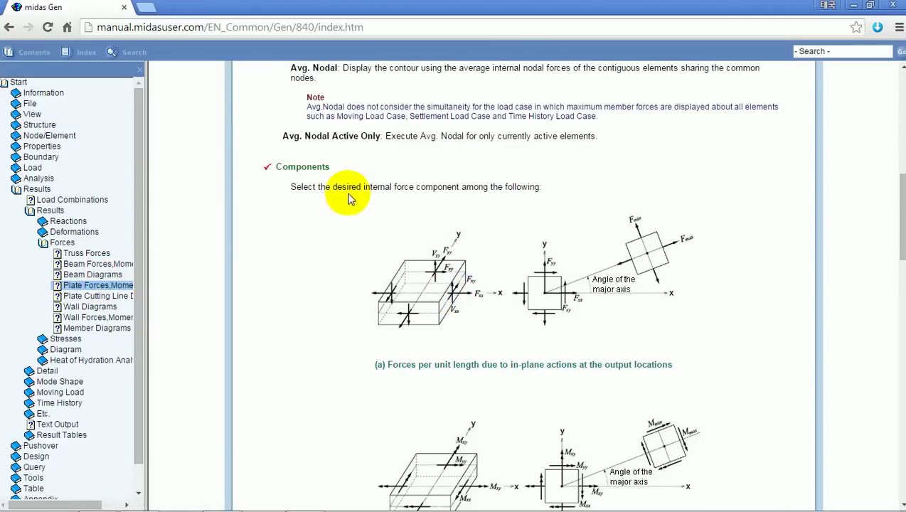
scroll(389, 198, "down", 6)
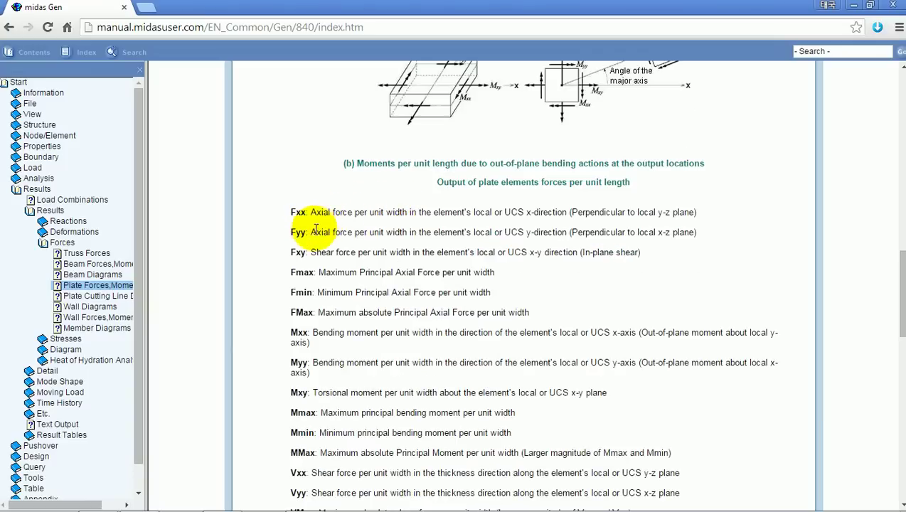
scroll(313, 234, "down", 2)
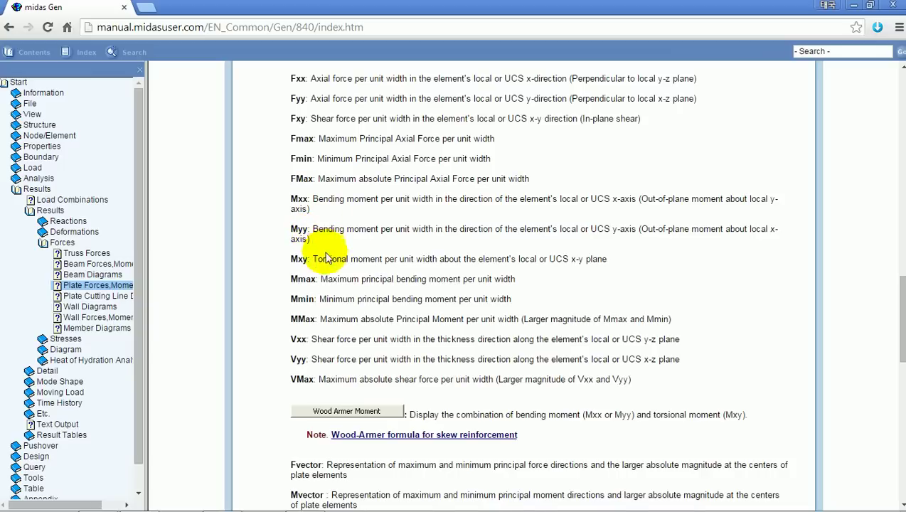
left_click_drag(291, 201, 304, 201)
left_click(306, 202)
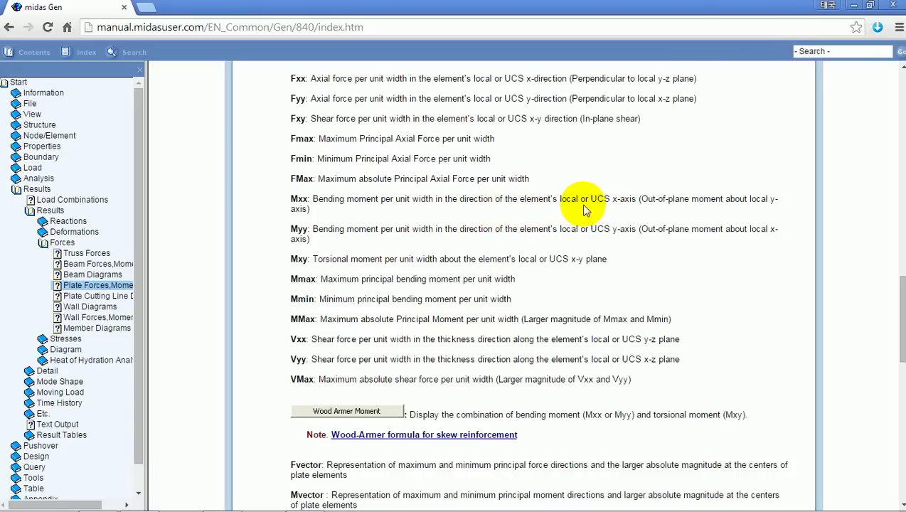
scroll(600, 206, "up", 5)
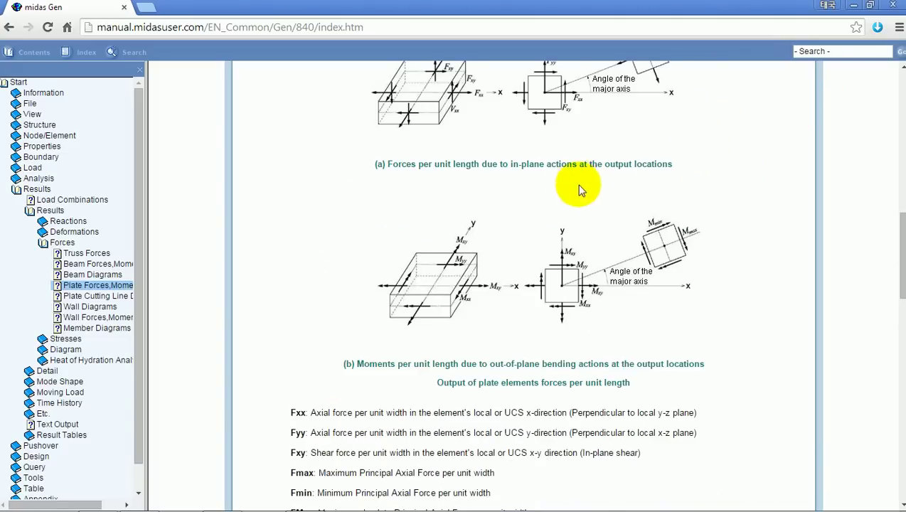
key("alt+Tab")
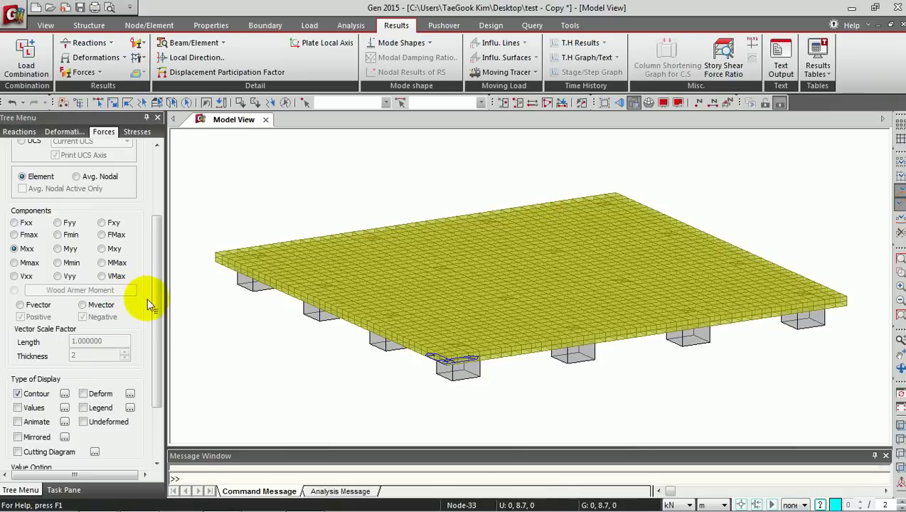
Plot the cLCB1 Mxx contour in top view with its legend, and turn on the deformed shape
left_click_drag(157, 300, 152, 355)
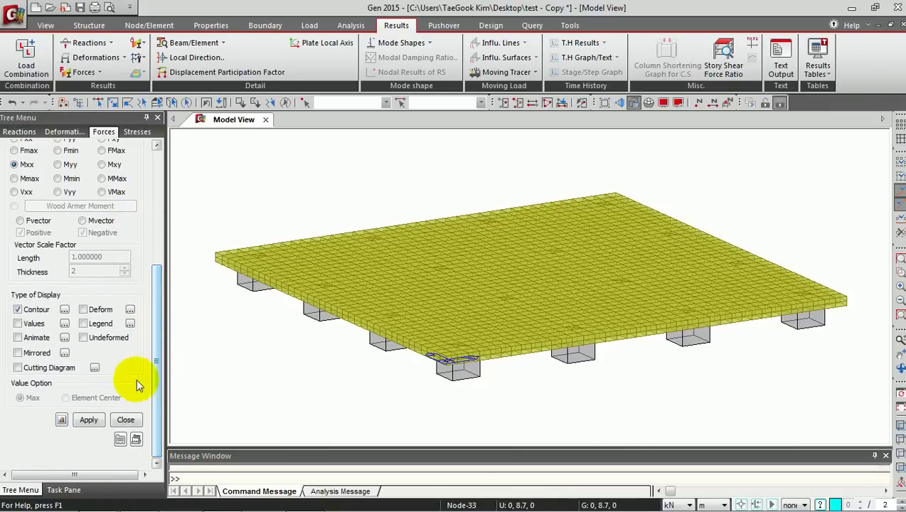
left_click(88, 420)
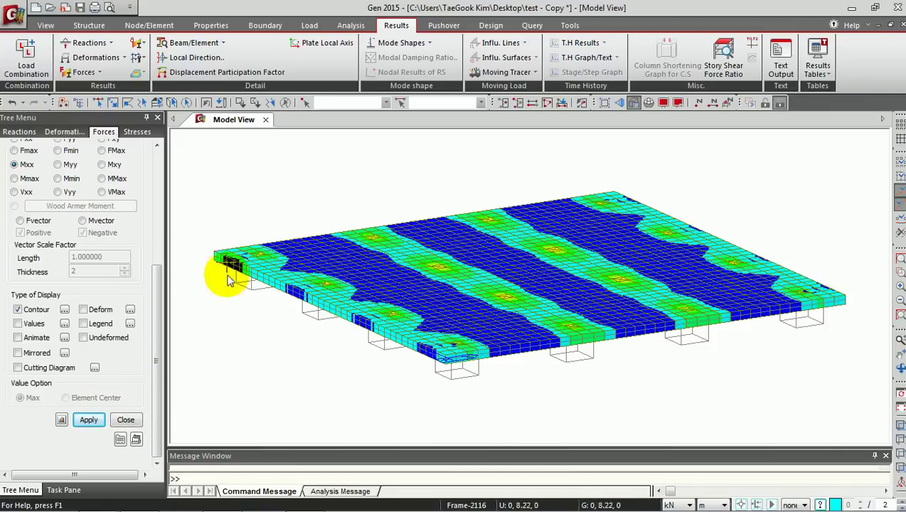
left_click(900, 439)
left_click(83, 323)
left_click(89, 421)
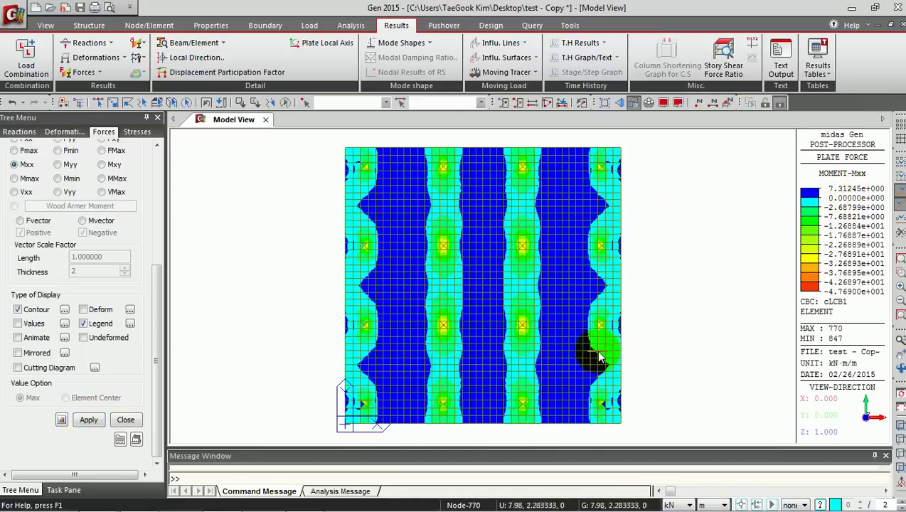
left_click(84, 310)
Animate the deformed Mxx contour in isometric view and record it to an AVI video
left_click(87, 421)
left_click(899, 426)
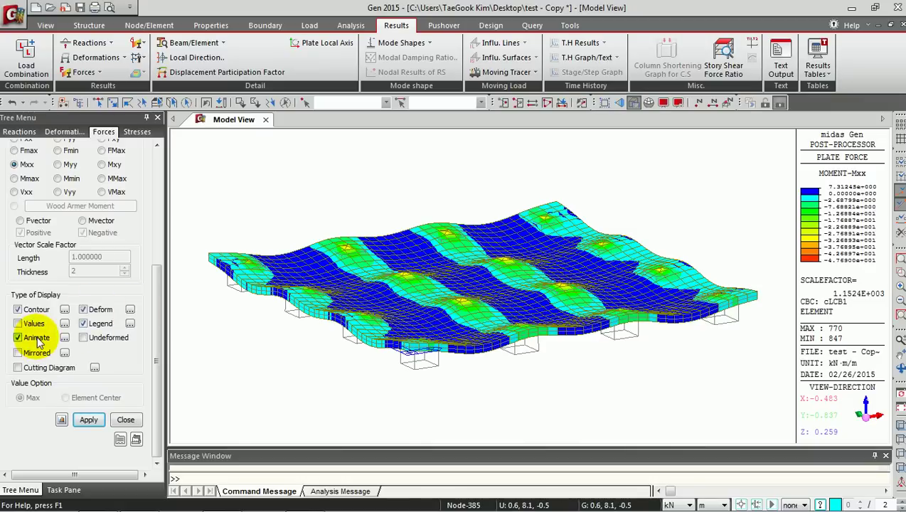
left_click(84, 418)
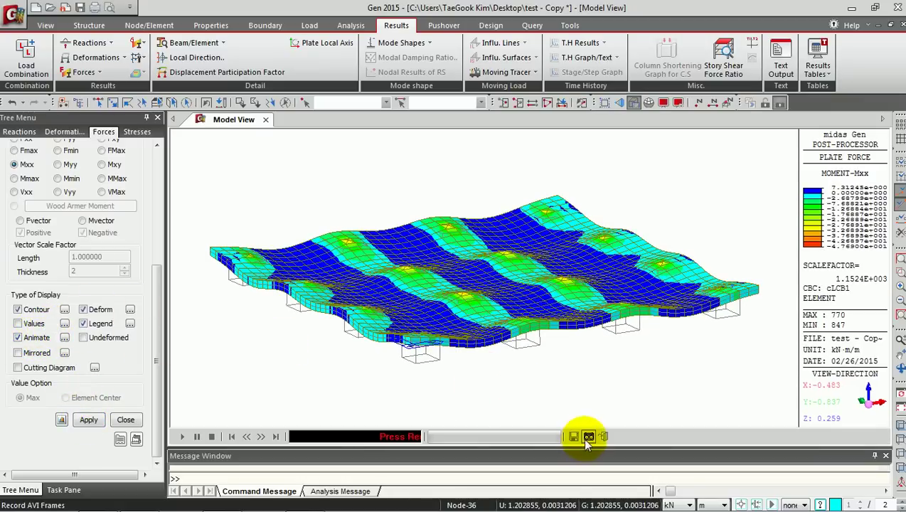
left_click(587, 437)
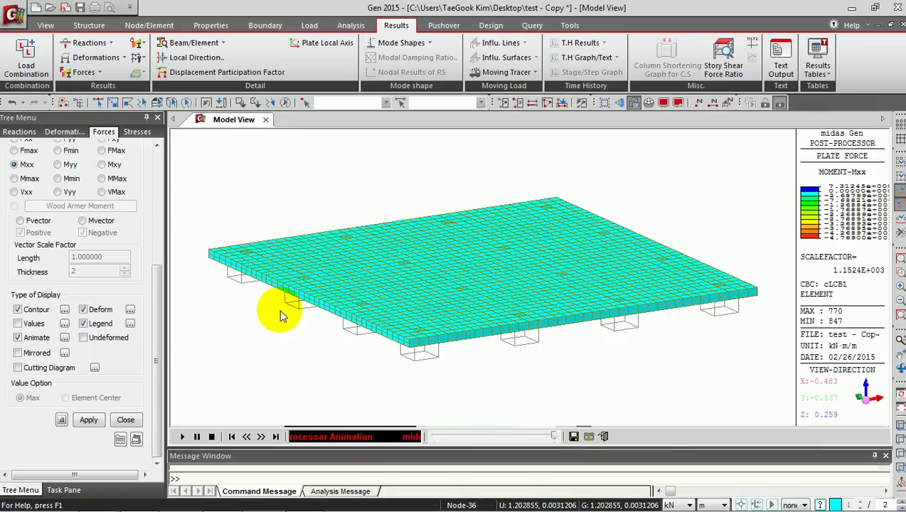
left_click(603, 437)
Return to the flat undeformed Mxx contour in top view and enable Cutting Diagram
left_click(95, 310)
left_click(36, 339)
left_click(88, 419)
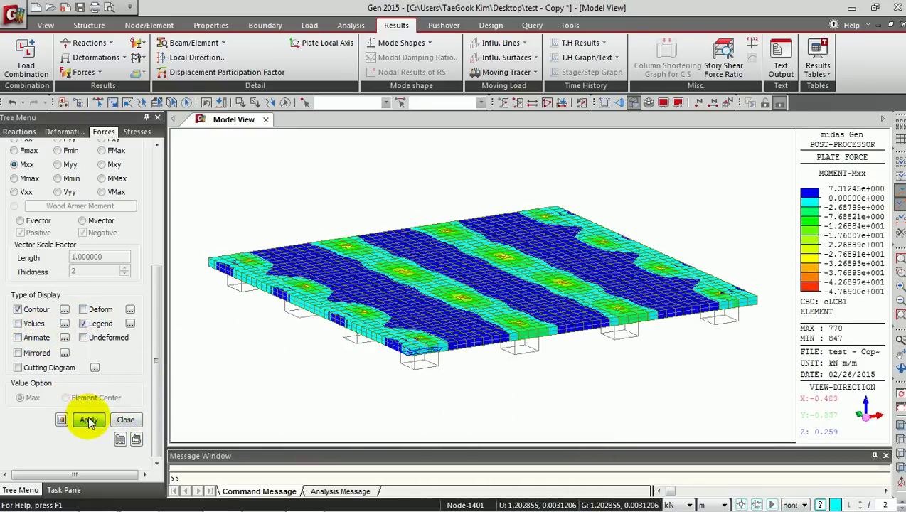
left_click(900, 440)
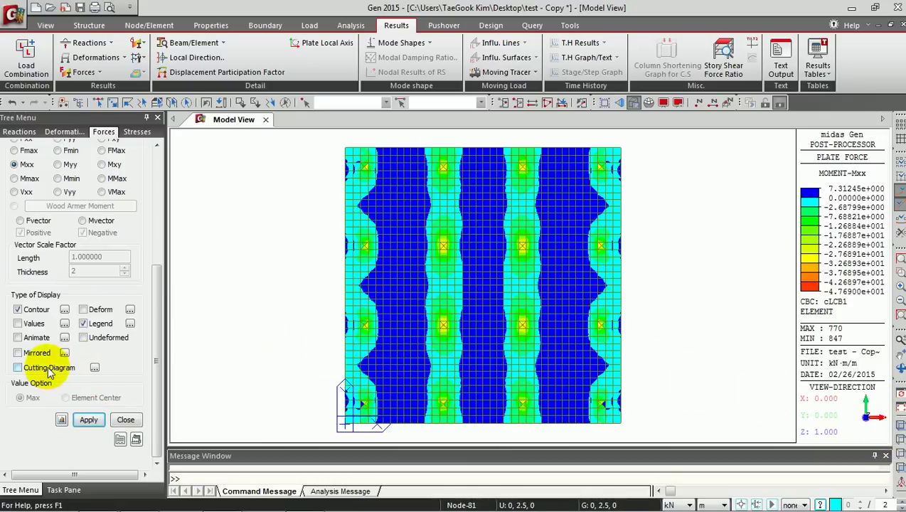
left_click(18, 367)
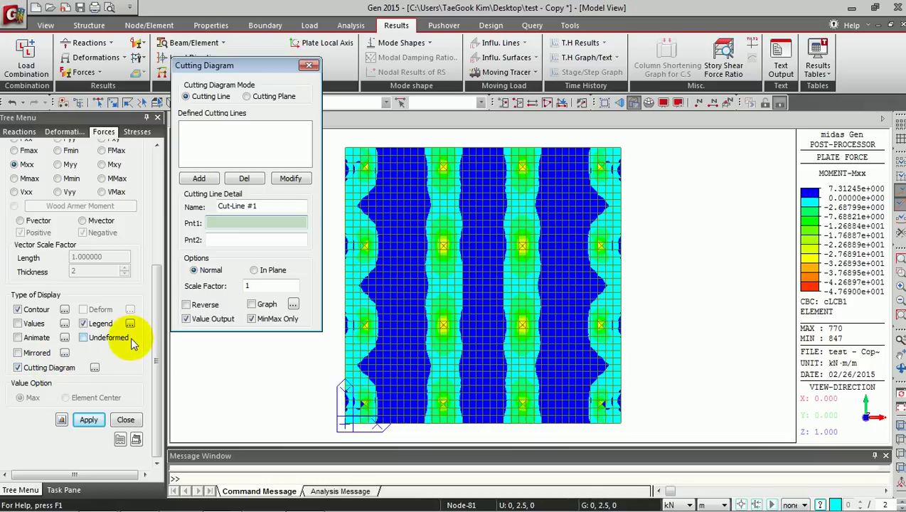
Define Cut-Line #1 from point (0, 3.22, 0) to the slab's bottom edge
type("0, 3.22, 0")
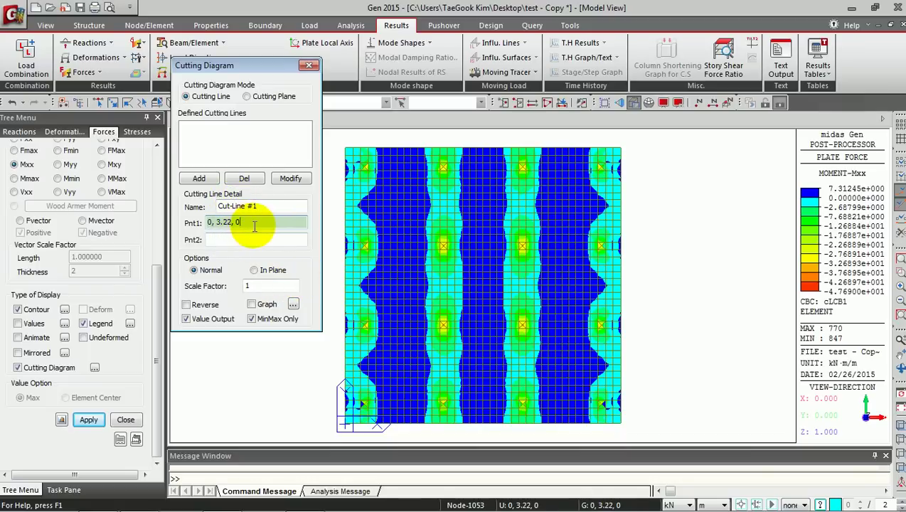
middle_click_drag(391, 243, 438, 157)
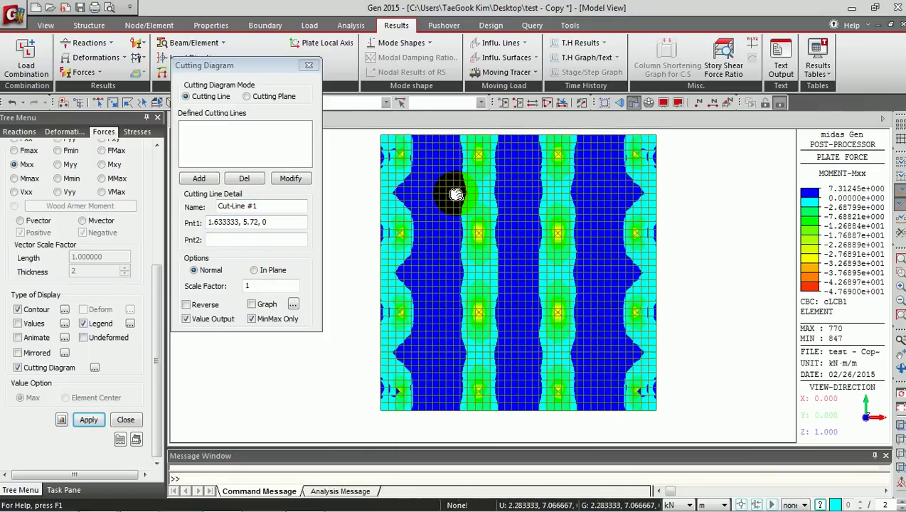
middle_click_drag(456, 193, 456, 195)
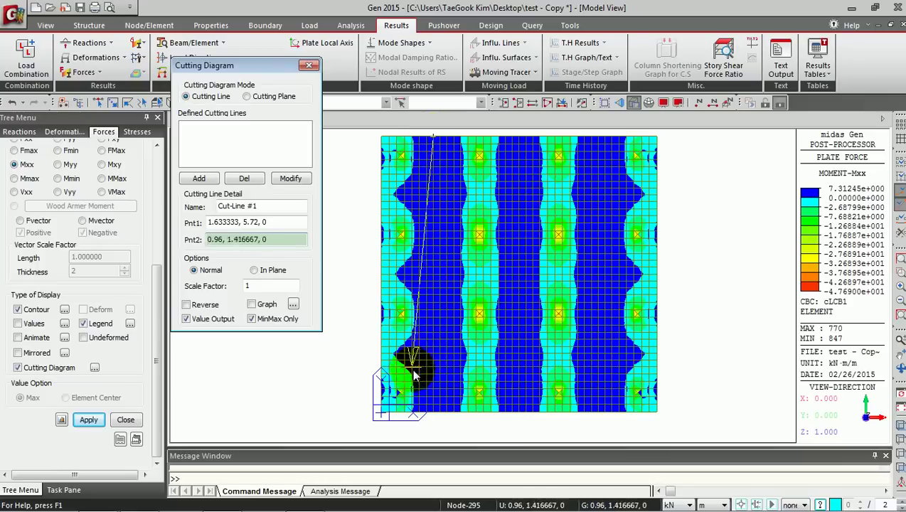
left_click(429, 417)
left_click(434, 418)
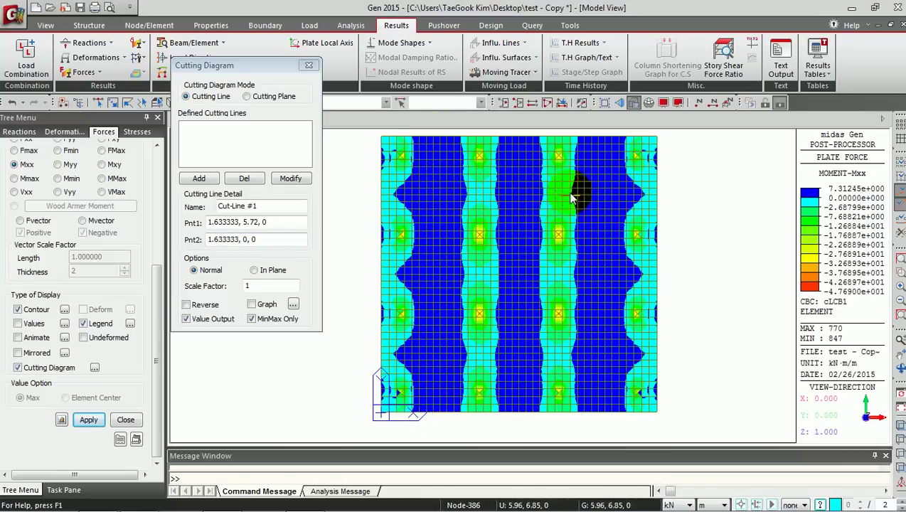
left_click(216, 183)
left_click(217, 182)
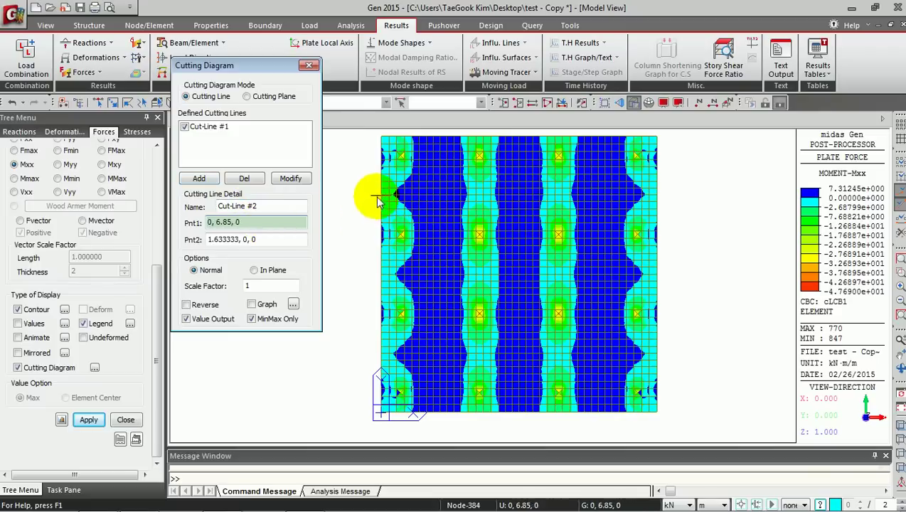
Add Cut-Line #2 horizontally across the slab and Cut-Line #3 vertically top to bottom
left_click(382, 203)
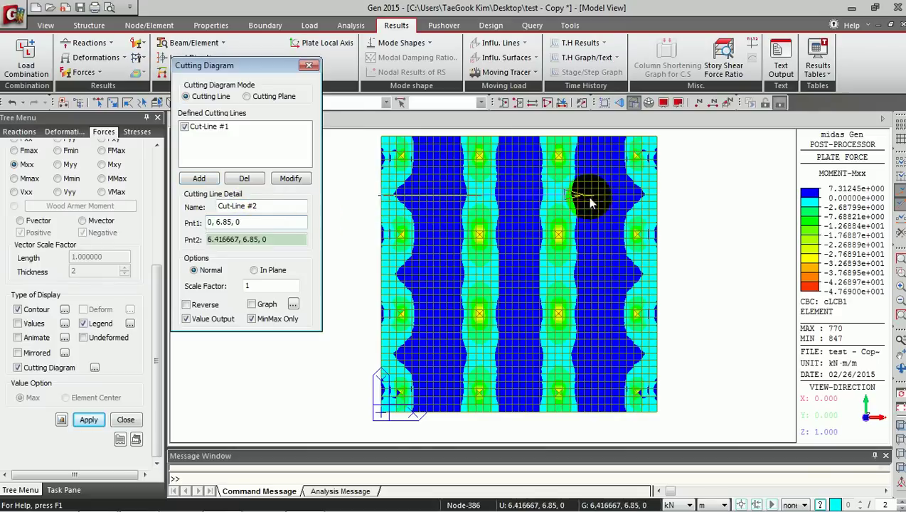
left_click(657, 203)
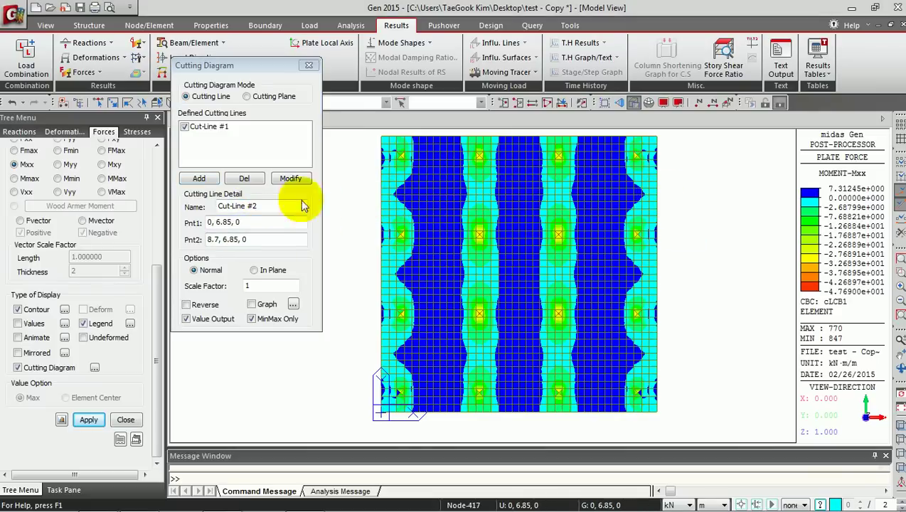
left_click(200, 178)
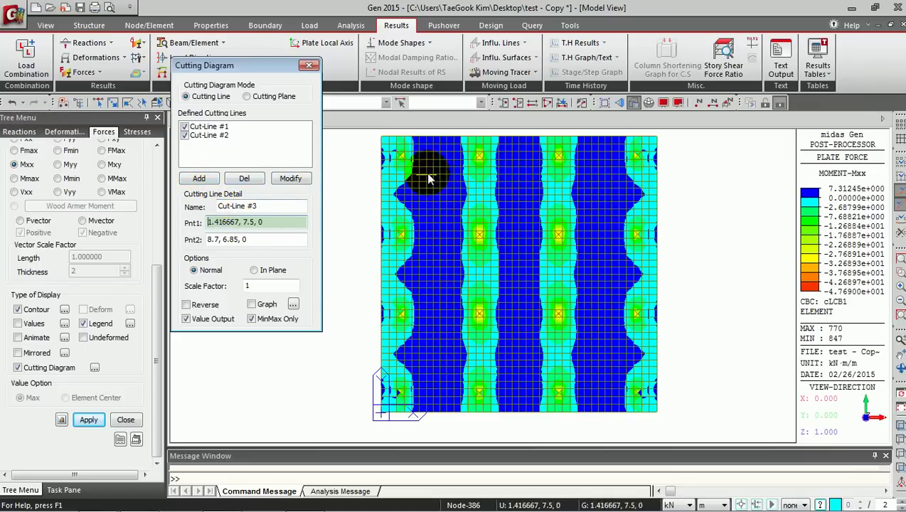
left_click(481, 139)
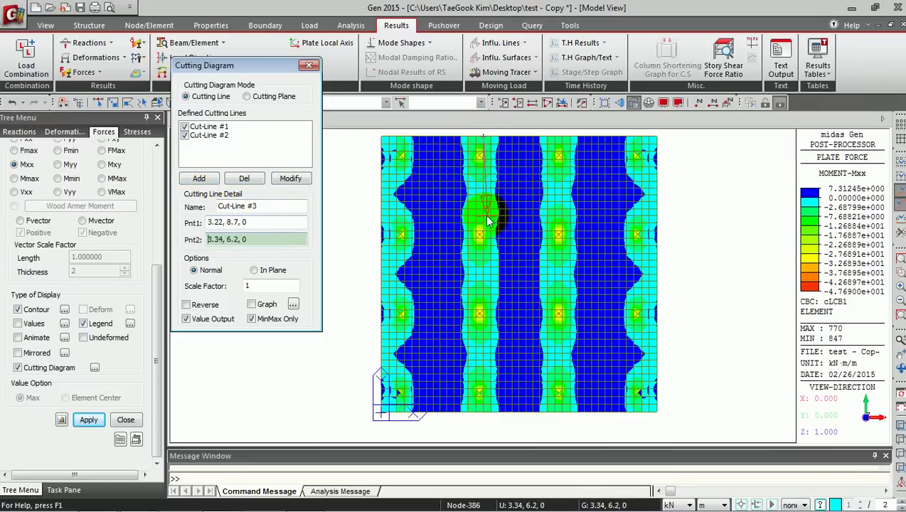
left_click(484, 418)
left_click(199, 179)
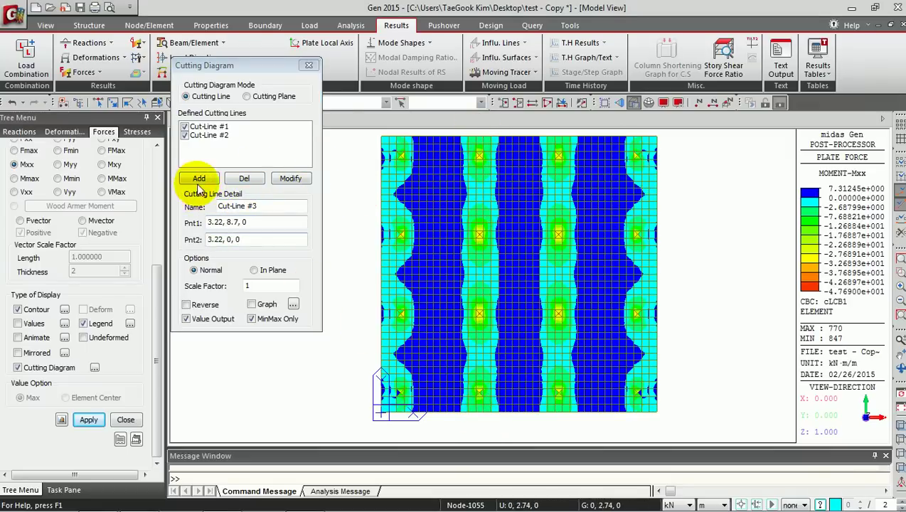
Add Cut-Line #4 horizontally across the slab and apply the Mxx cutting diagrams
left_click(382, 239)
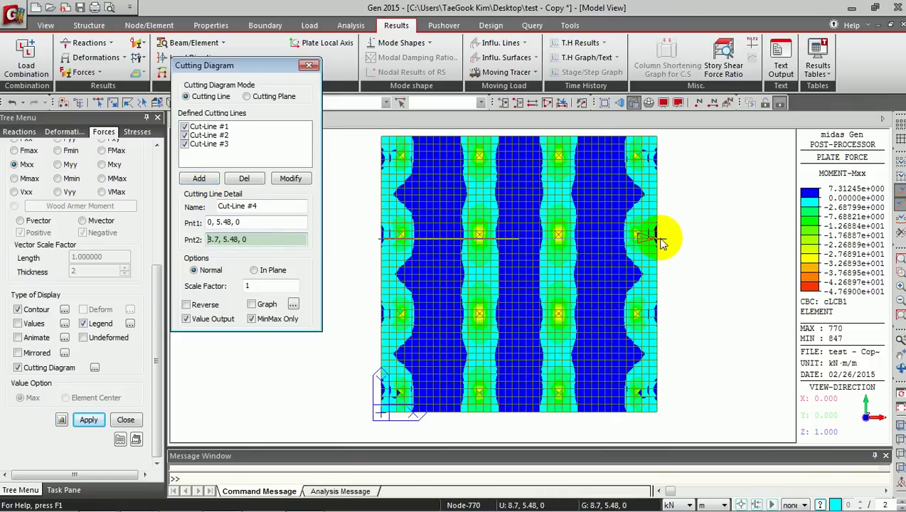
left_click(659, 240)
left_click(199, 179)
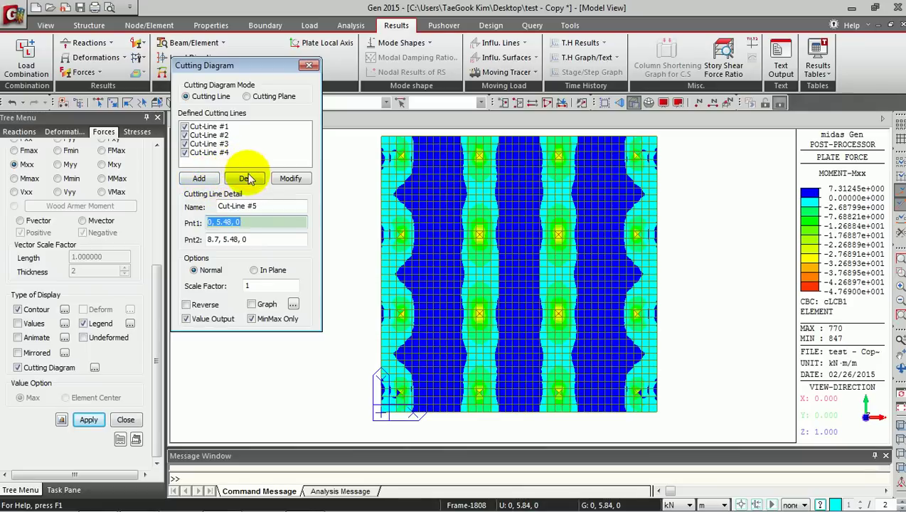
left_click(443, 233)
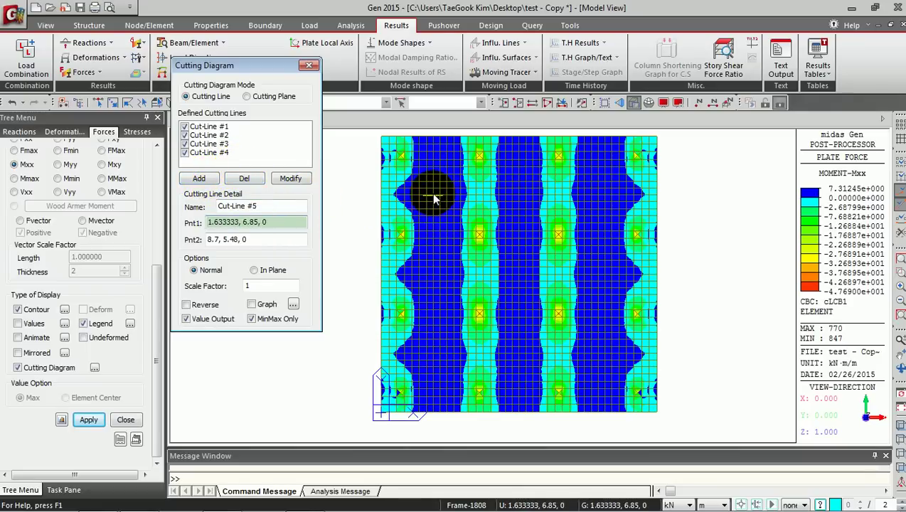
left_click(88, 420)
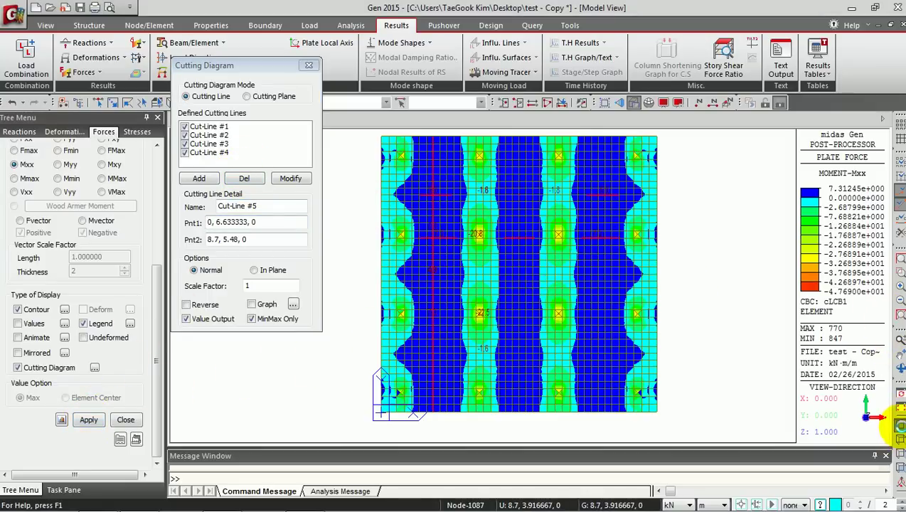
left_click(899, 425)
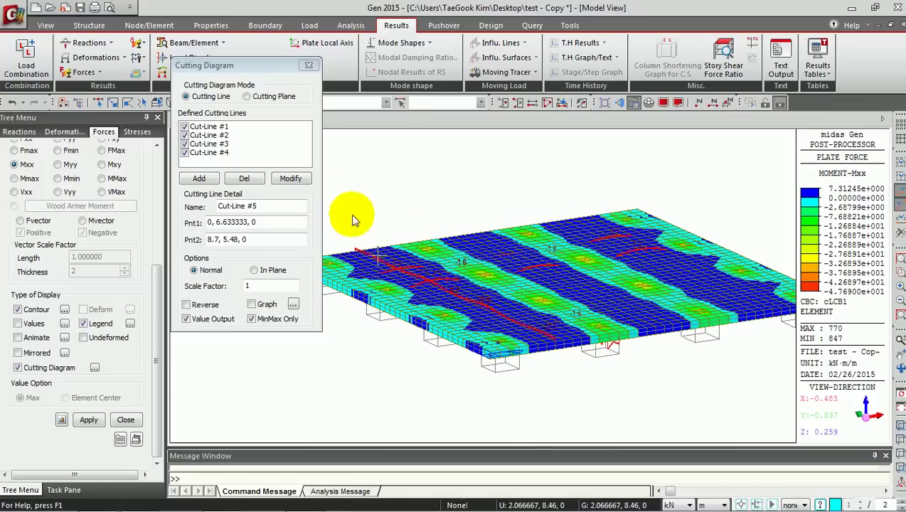
Show the slab in 3D with hidden surfaces and reapply the four Mxx cut-line diagrams
left_click(308, 65)
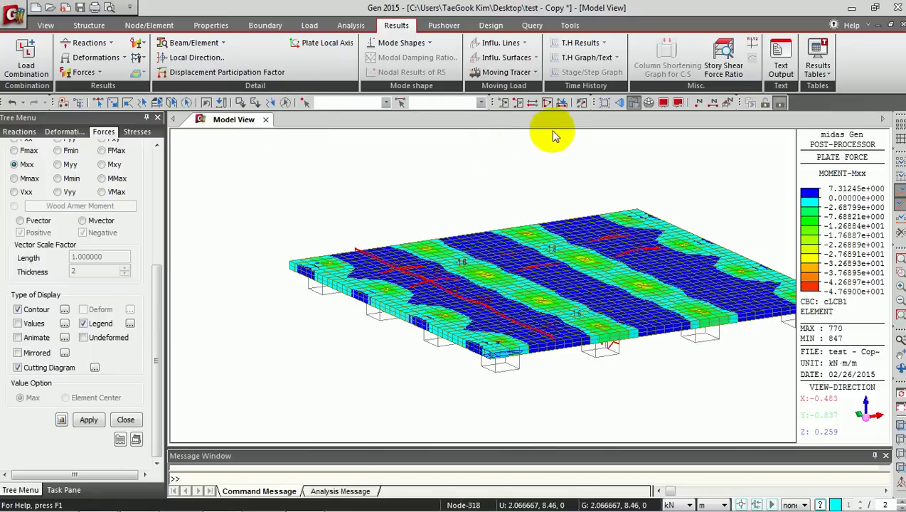
left_click(634, 104)
middle_click_drag(540, 207, 528, 273, "ctrl")
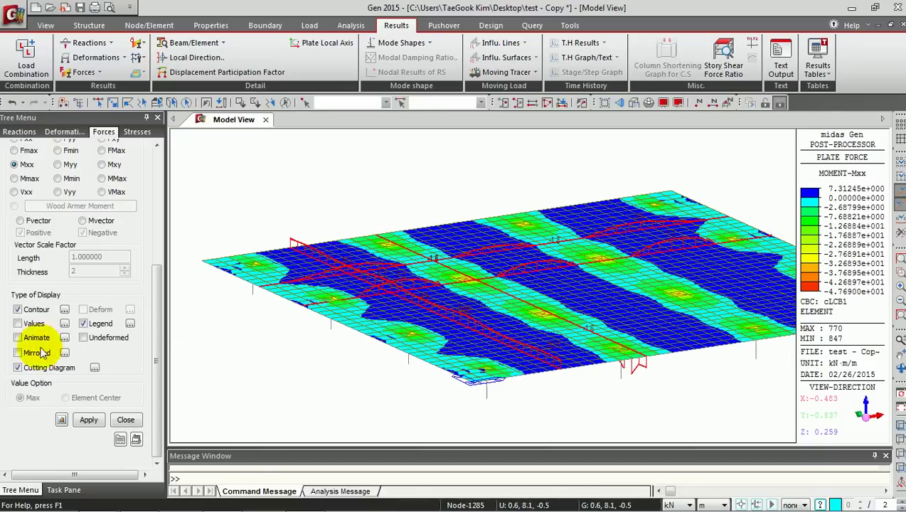
left_click(94, 367)
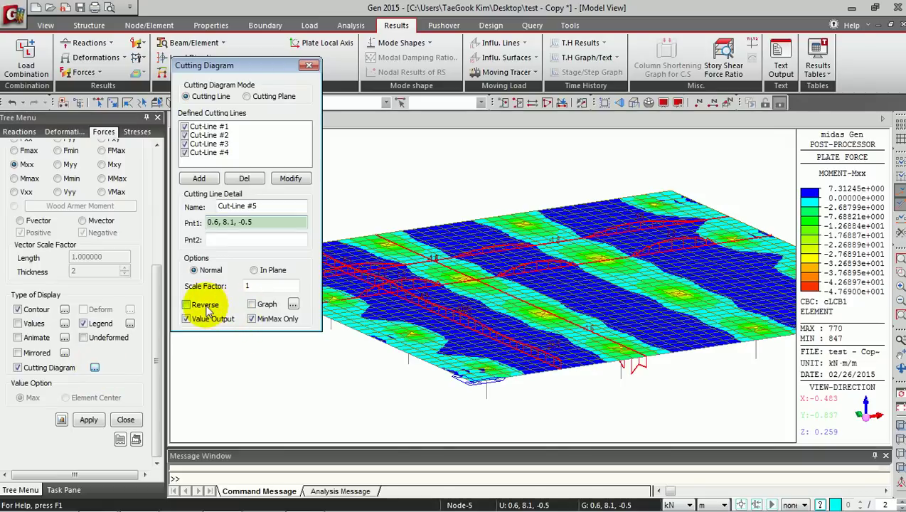
left_click(88, 419)
middle_click_drag(448, 308, 457, 328)
Plot the Cut-Line #1 Mxx graph, peaking at 7.293 at 2.980 m
left_click(252, 304)
left_click(88, 420)
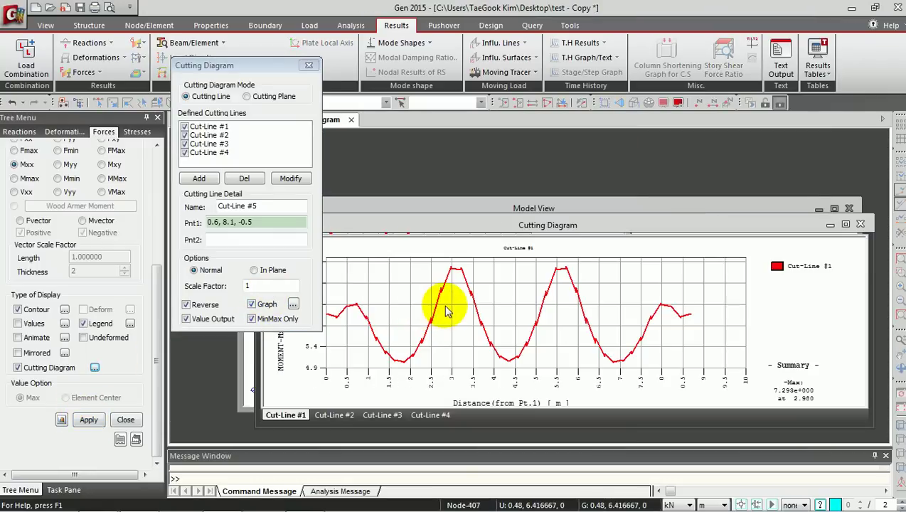
left_click_drag(154, 305, 161, 196)
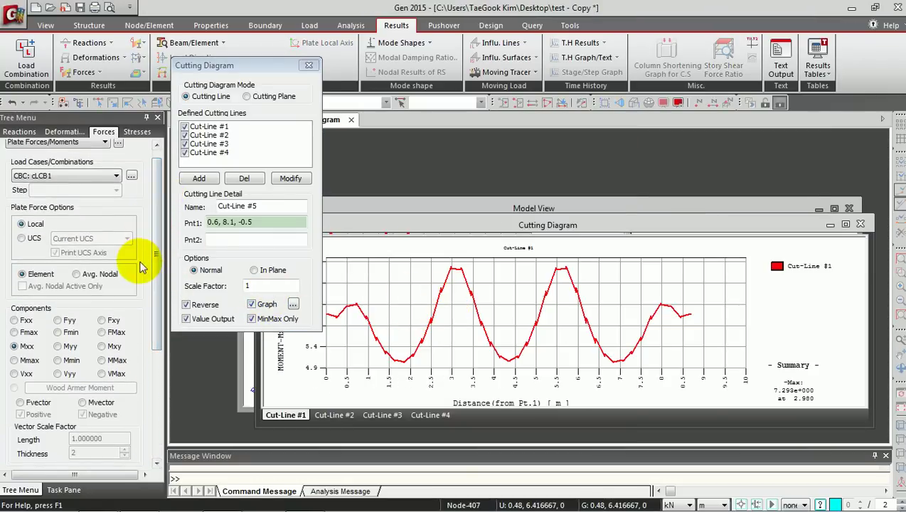
left_click(860, 225)
left_click(834, 209)
Redraw the Mxx contour and cut diagrams with averaged nodal values (7.24 to -43.80 kN·m/m)
left_click(77, 275)
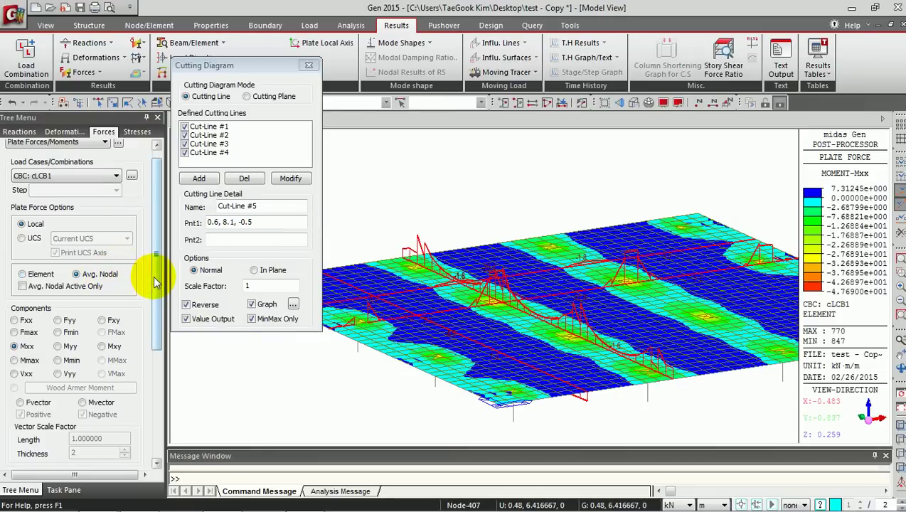
left_click_drag(155, 282, 150, 403)
left_click(88, 419)
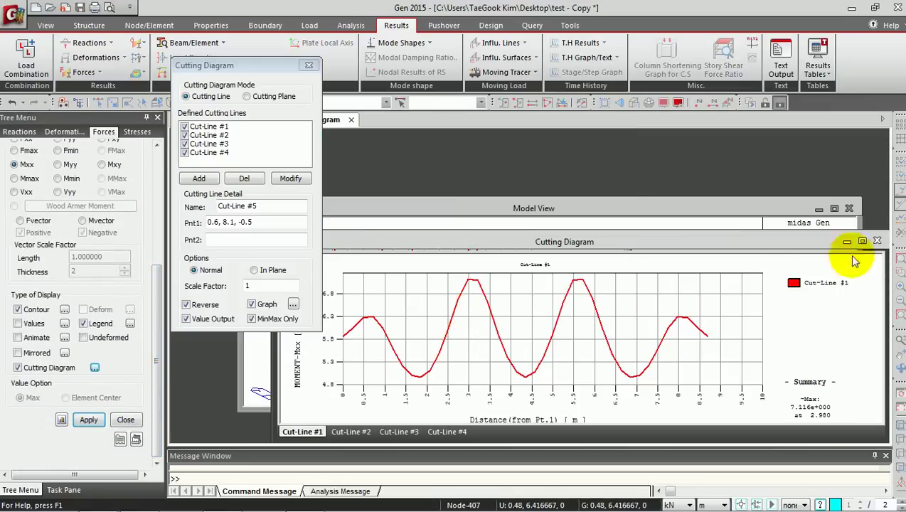
left_click(876, 240)
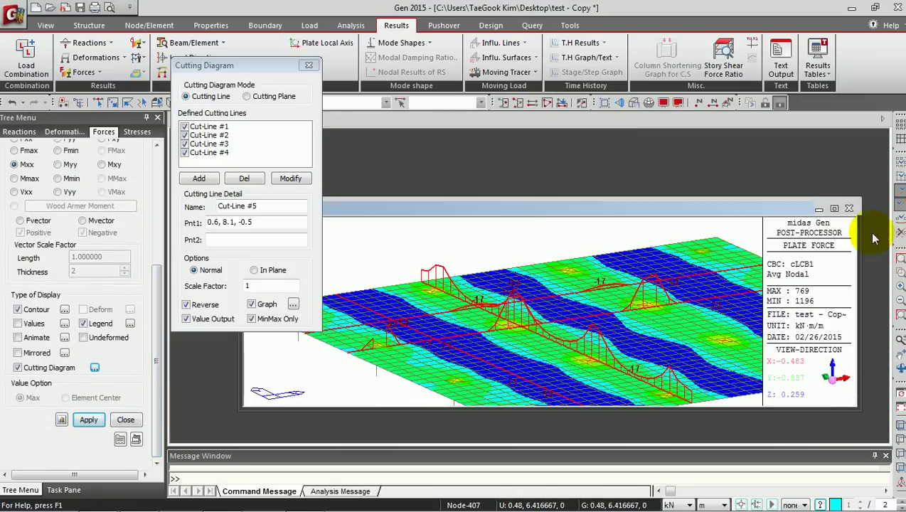
left_click(834, 209)
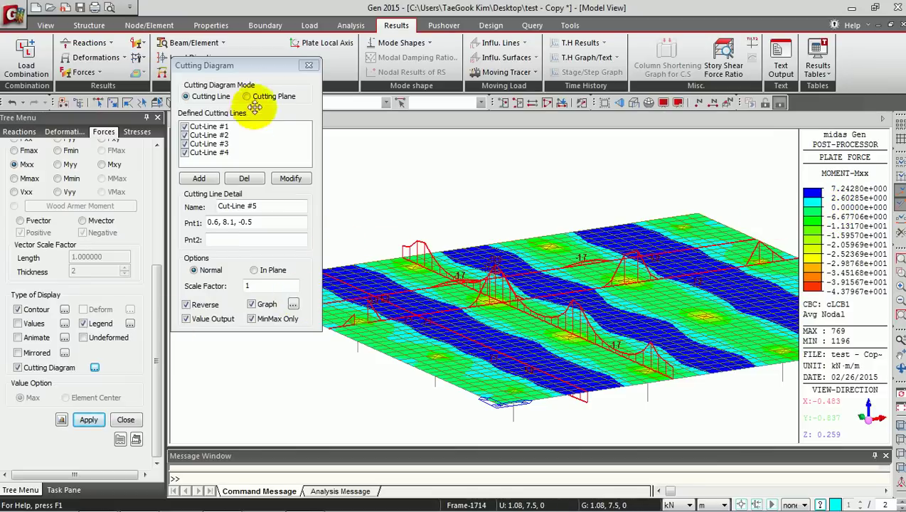
left_click_drag(151, 277, 164, 238)
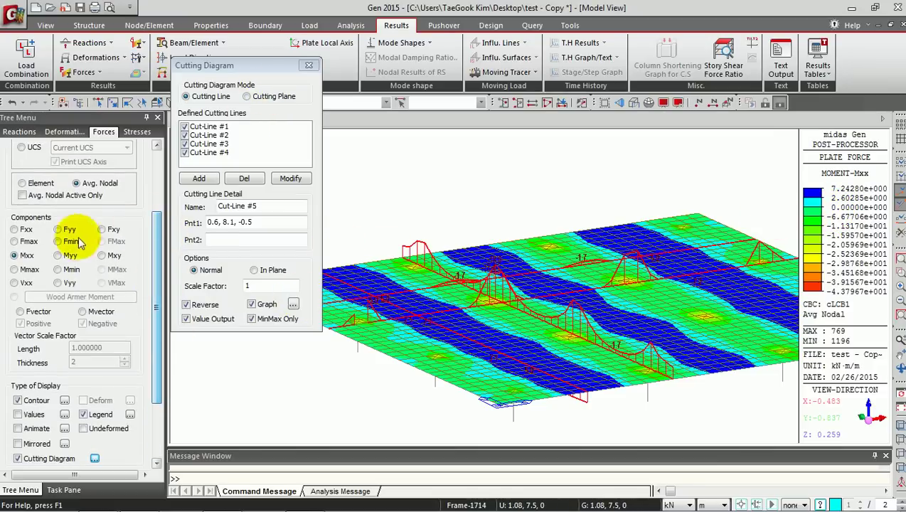
Plot the Myy moment contour, cutting diagrams and graph, then close the graph window
left_click(67, 251)
left_click_drag(151, 293, 151, 367)
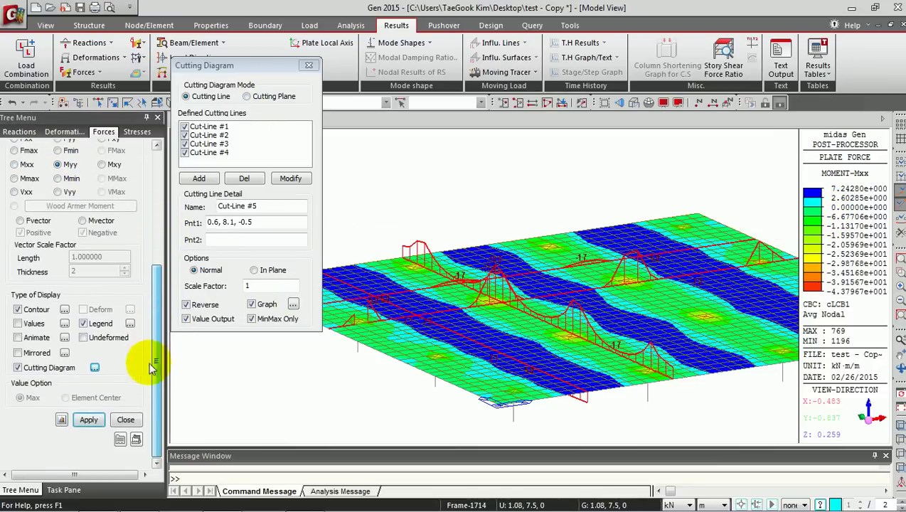
left_click(89, 420)
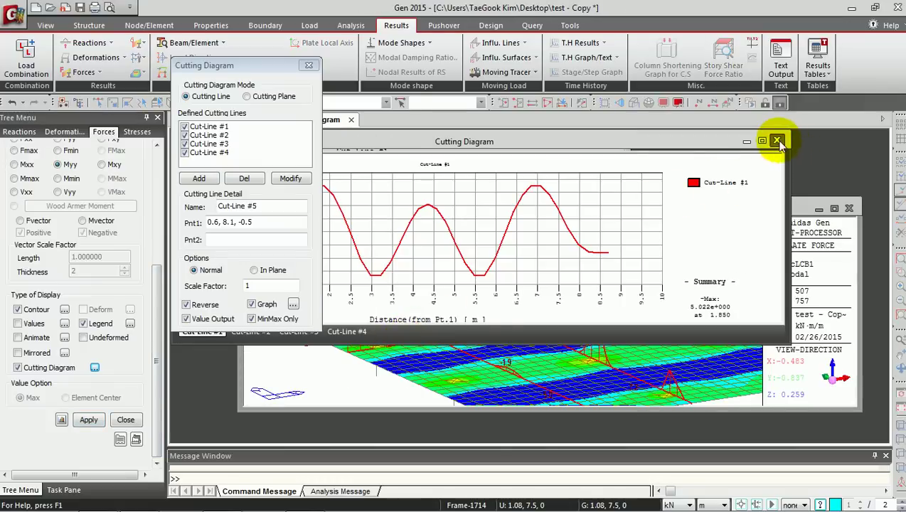
left_click(777, 141)
Maximize the model view, then pan and orbit the slab to a new angle
left_click(834, 208)
middle_click_drag(569, 251, 597, 188)
left_click(899, 364)
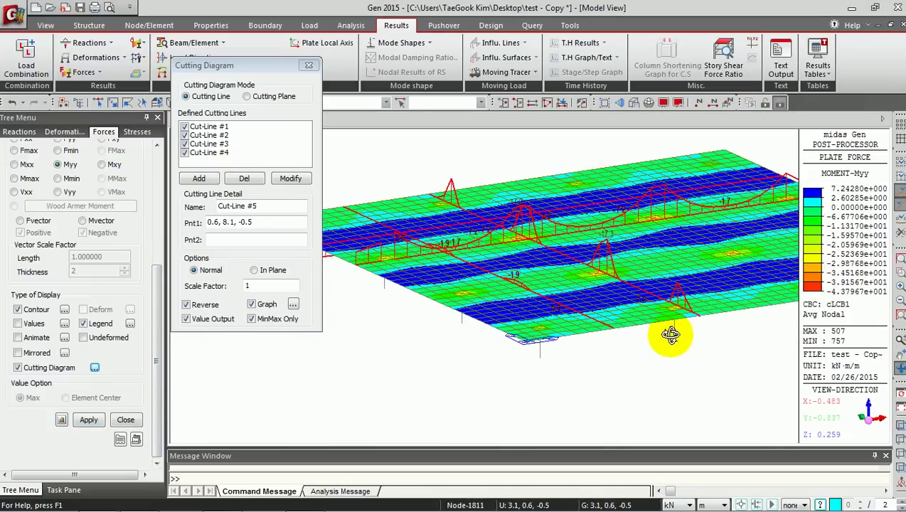
mouse_move(674, 334)
left_mouse_down()
mouse_move(663, 294)
mouse_move(667, 348)
left_mouse_up()
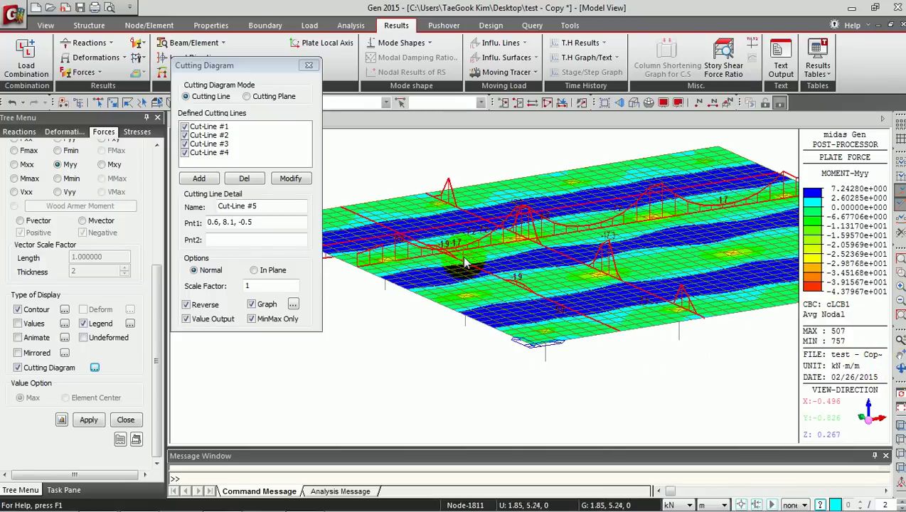
Turn off graph plotting and show the Vxx shear contour and cutting diagrams
left_click(251, 305)
left_click_drag(149, 303, 156, 181)
left_click(19, 342)
scroll(151, 391, "down", 4)
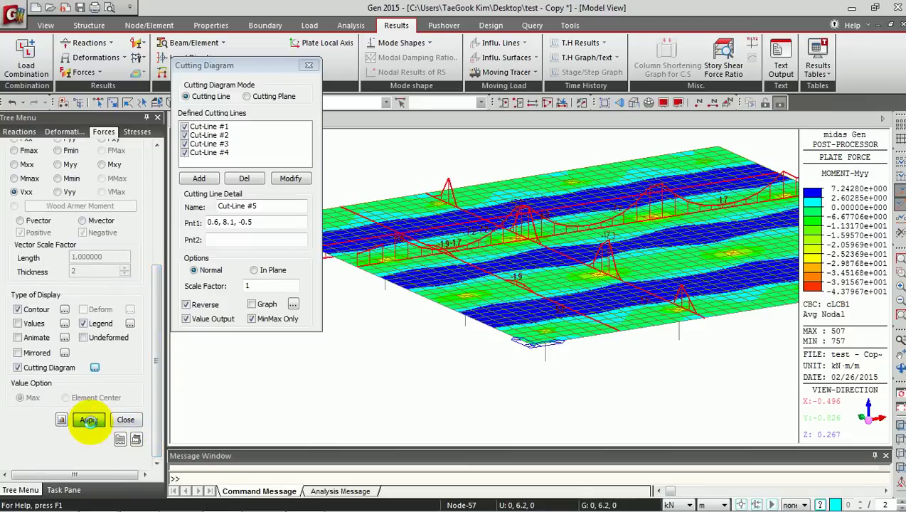
left_click(88, 419)
Redraw the Vxx shear contours and cutting diagrams using element values
middle_click_drag(437, 275, 455, 306)
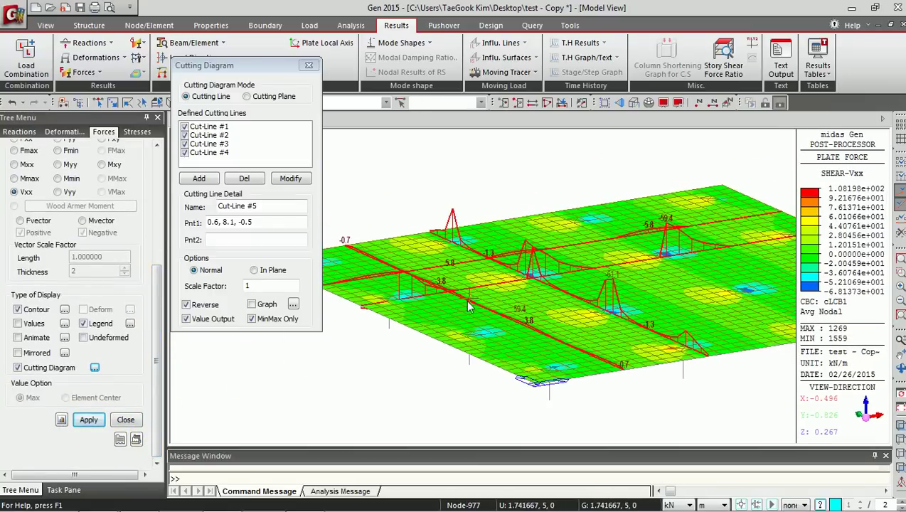
middle_click_drag(435, 274, 454, 269)
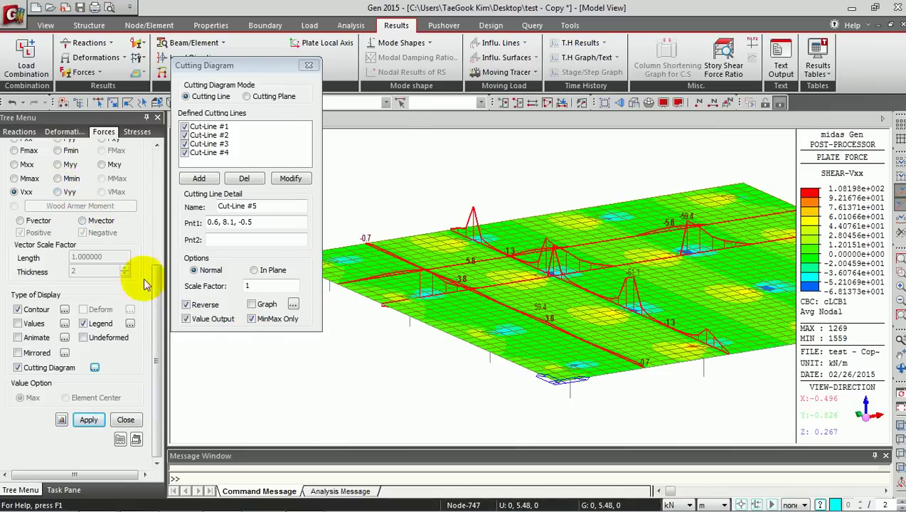
left_click_drag(158, 284, 162, 180)
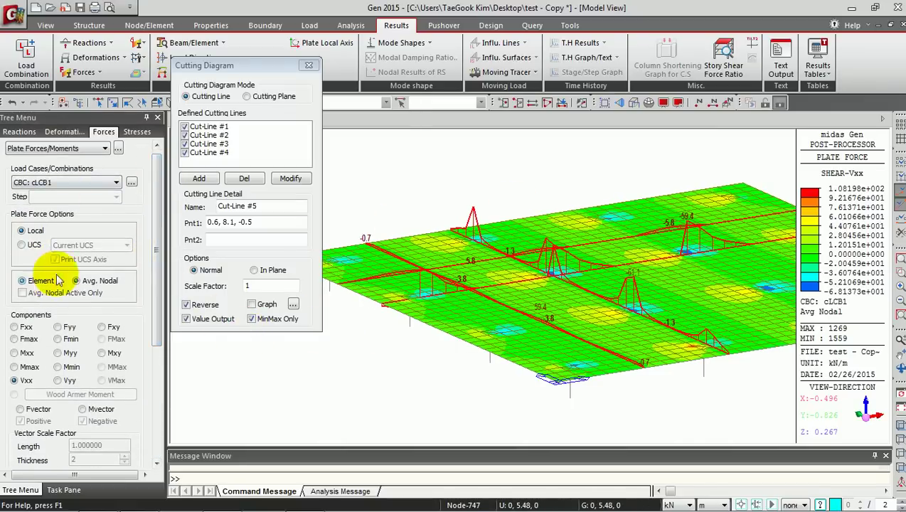
left_click_drag(152, 249, 143, 393)
left_click(88, 420)
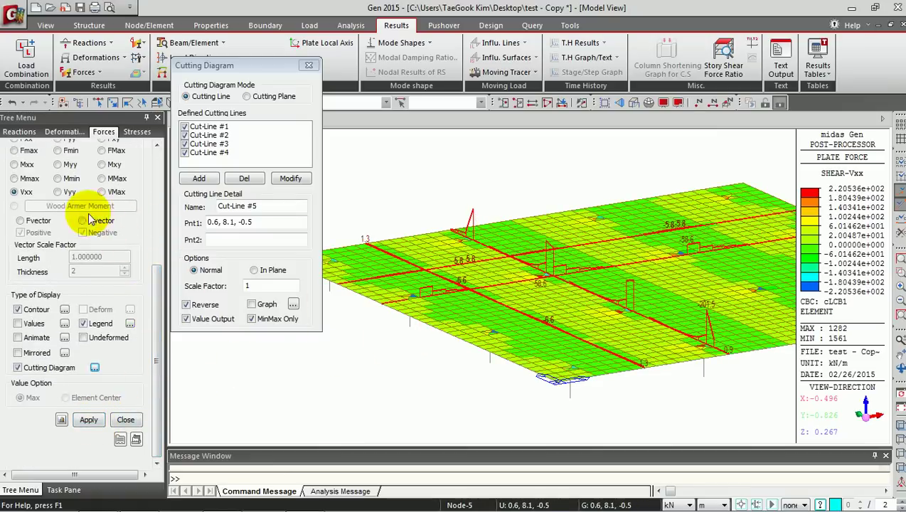
Show the element-based Vyy shear contours and diagrams, then close the Cutting Diagram settings
left_click(70, 193)
left_click(88, 419)
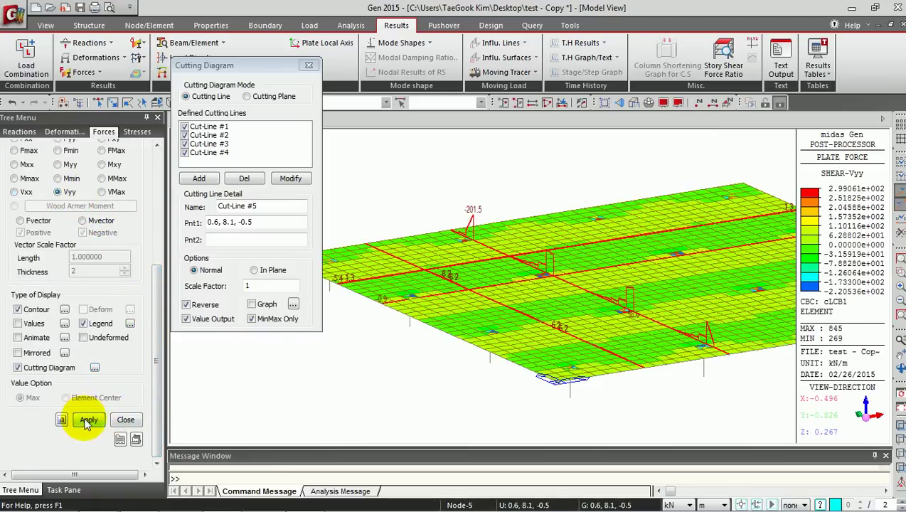
left_click(309, 64)
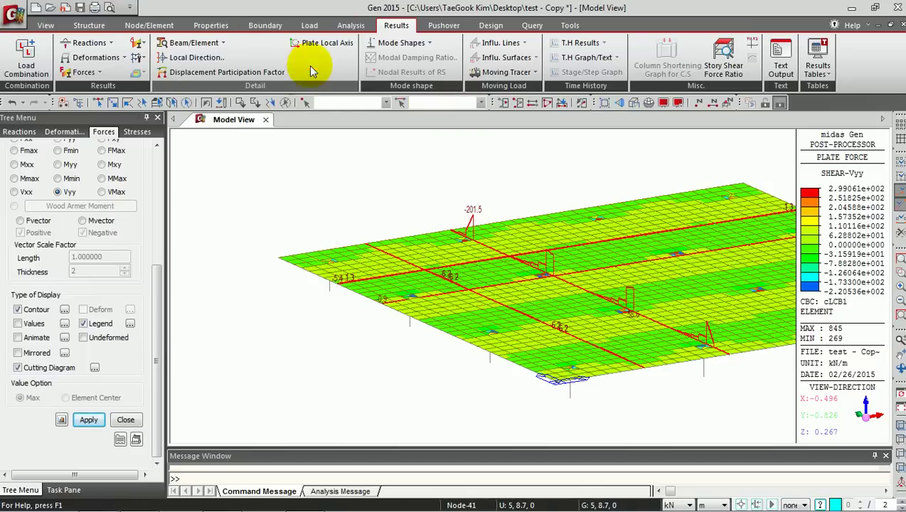
Display cLCB1 FXYZ reaction force arrows with values at all column supports
left_click(89, 42)
left_click(98, 58)
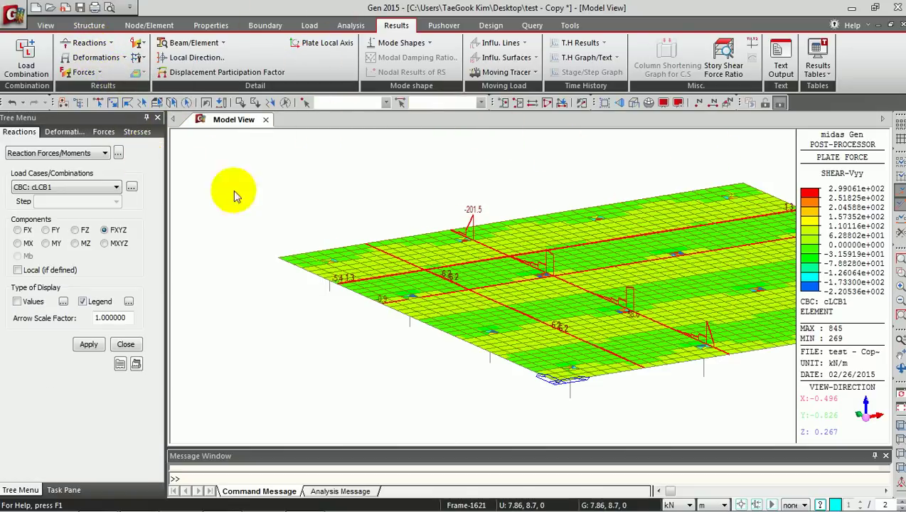
middle_click_drag(490, 254, 389, 245)
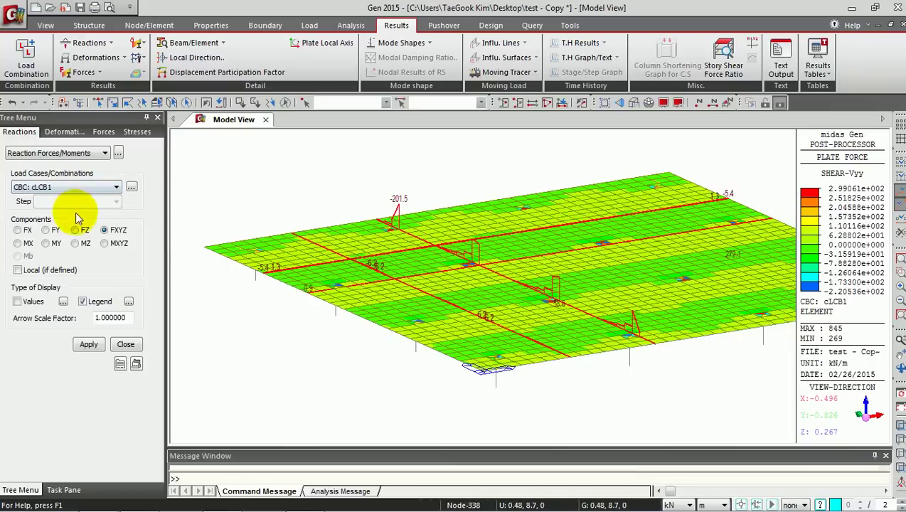
left_click(97, 44)
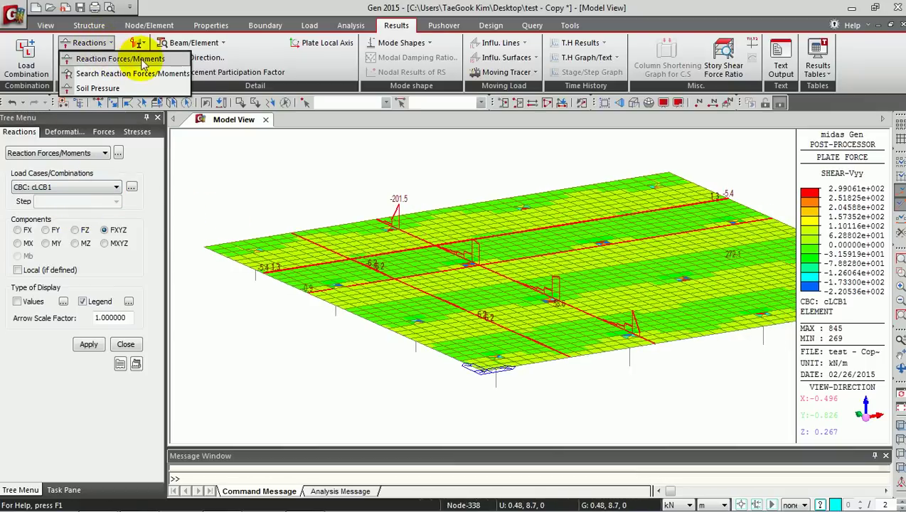
left_click(117, 42)
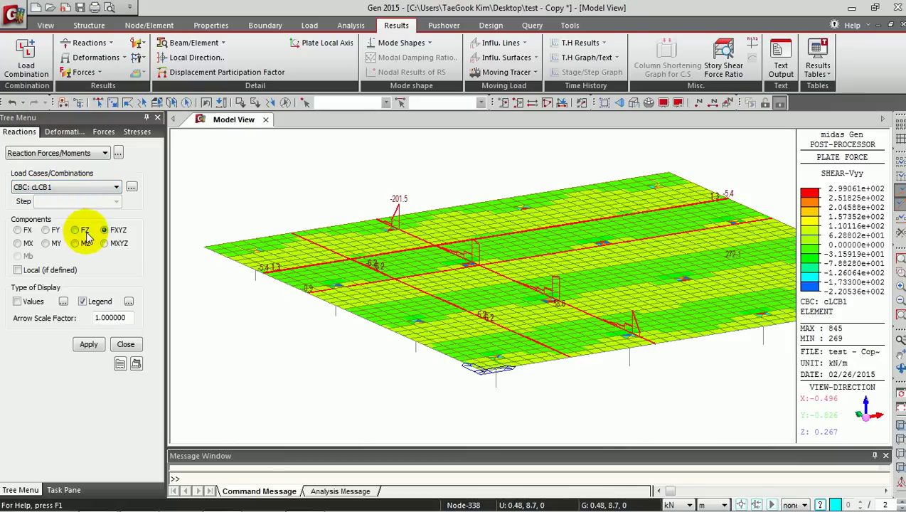
left_click(16, 302)
left_click(88, 346)
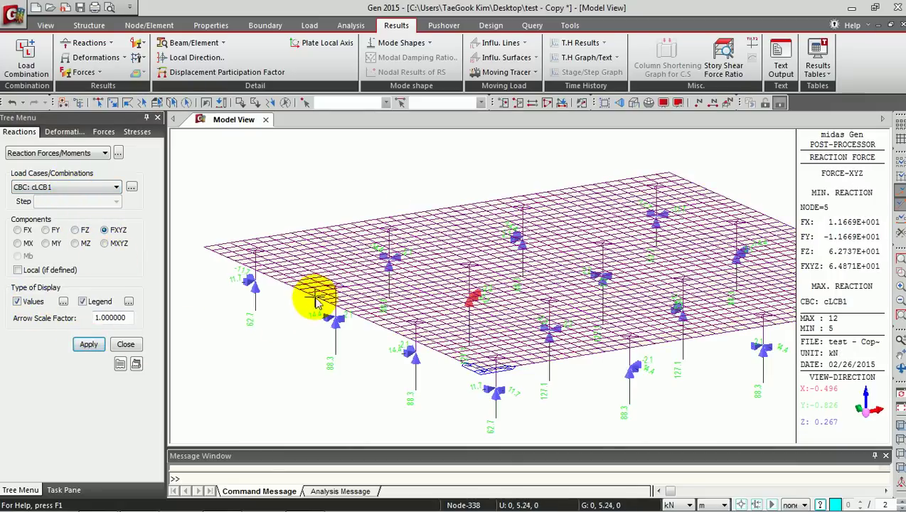
middle_click_drag(451, 287, 360, 239)
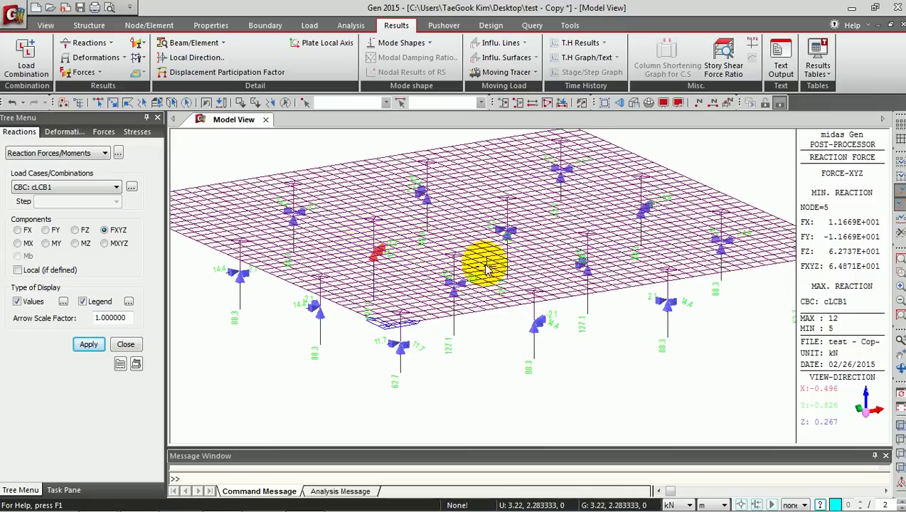